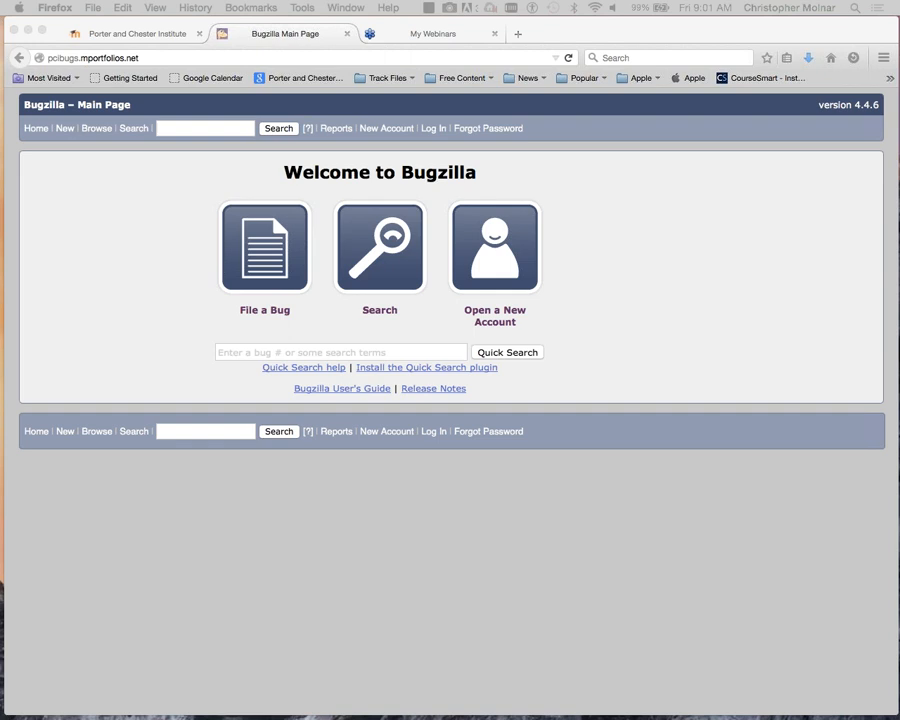
- Bring the browser forward and get back to the Bugzilla main page
click(764, 236)
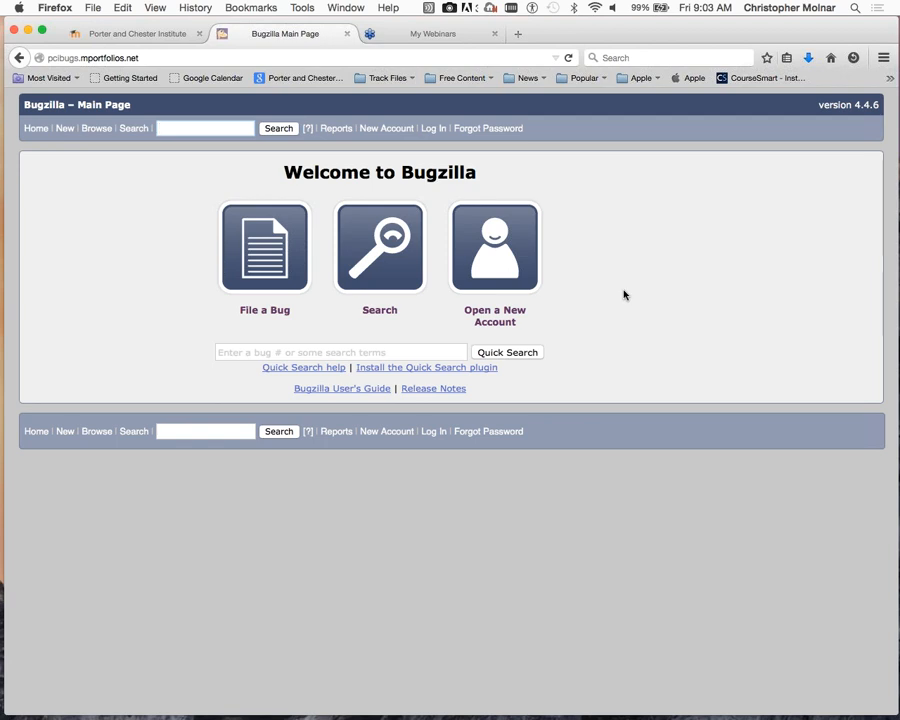
click(174, 58)
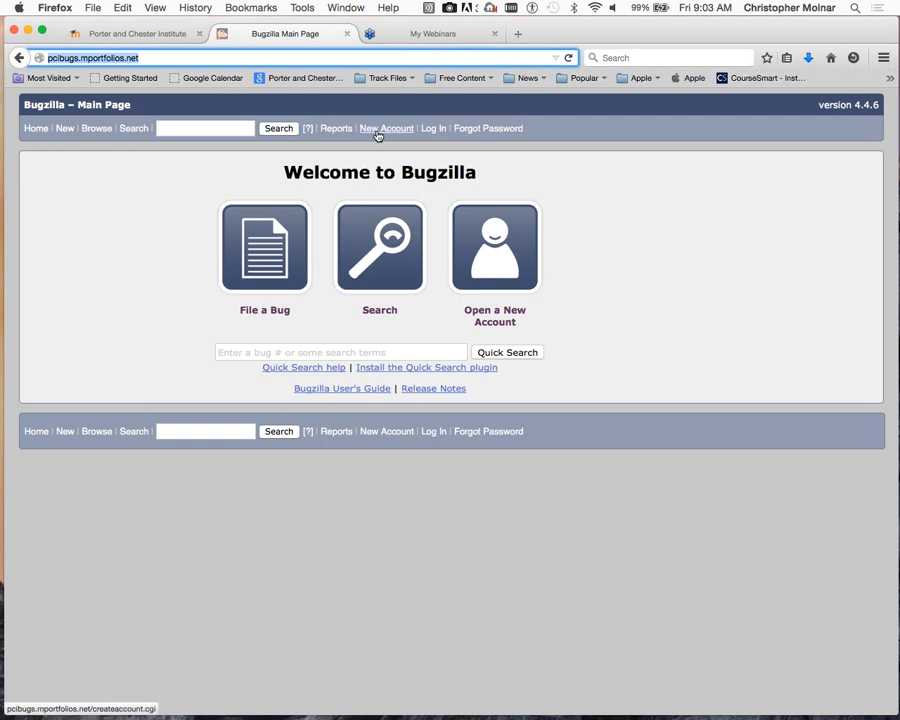
click(495, 243)
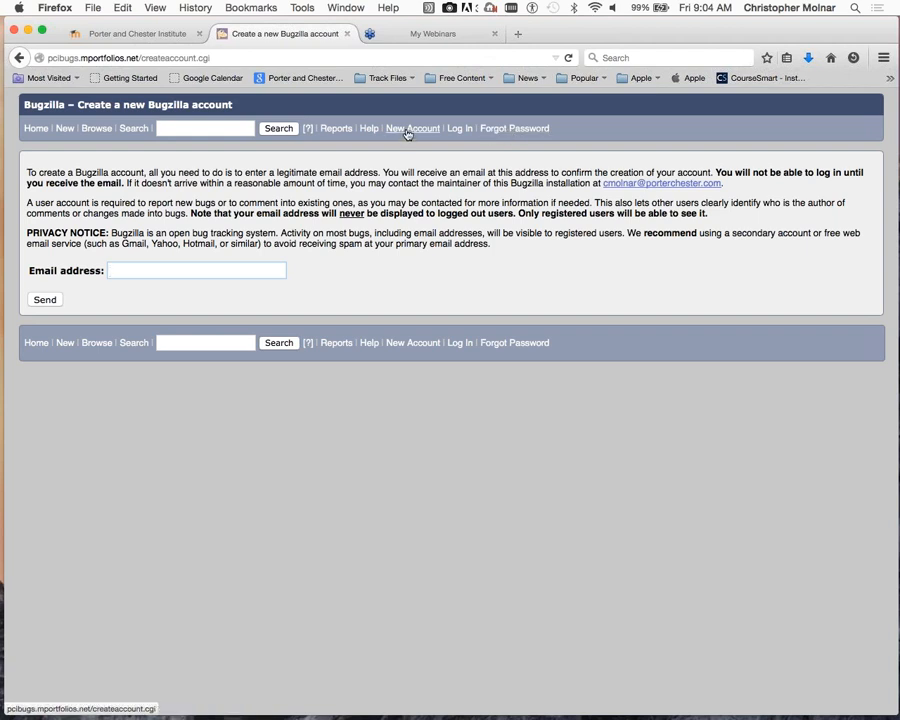
click(33, 131)
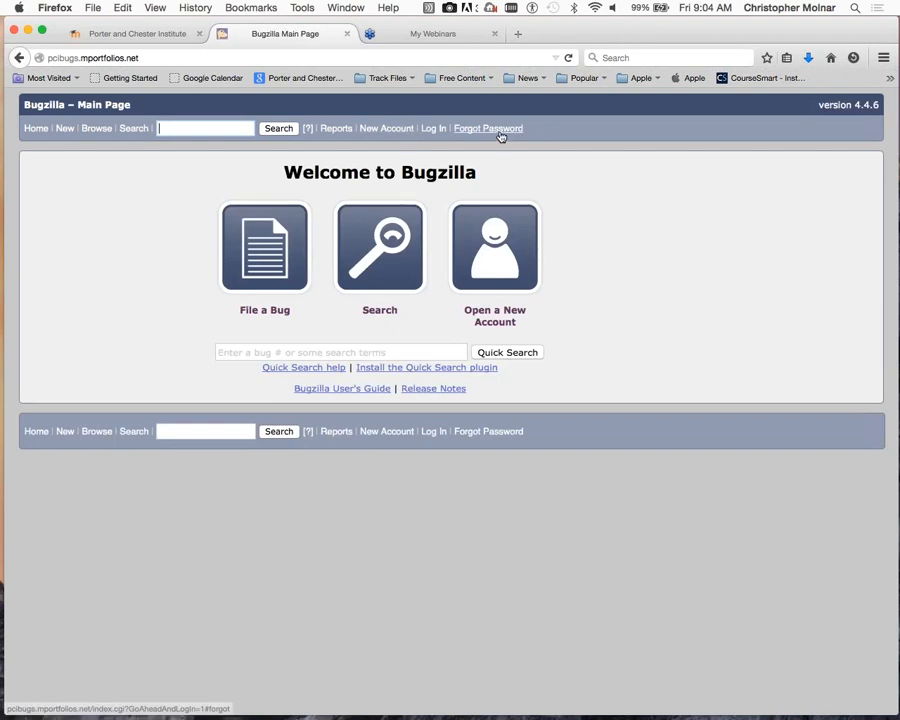
- Log in with the saved account's autocomplete entry filling login and password
click(434, 131)
click(434, 131)
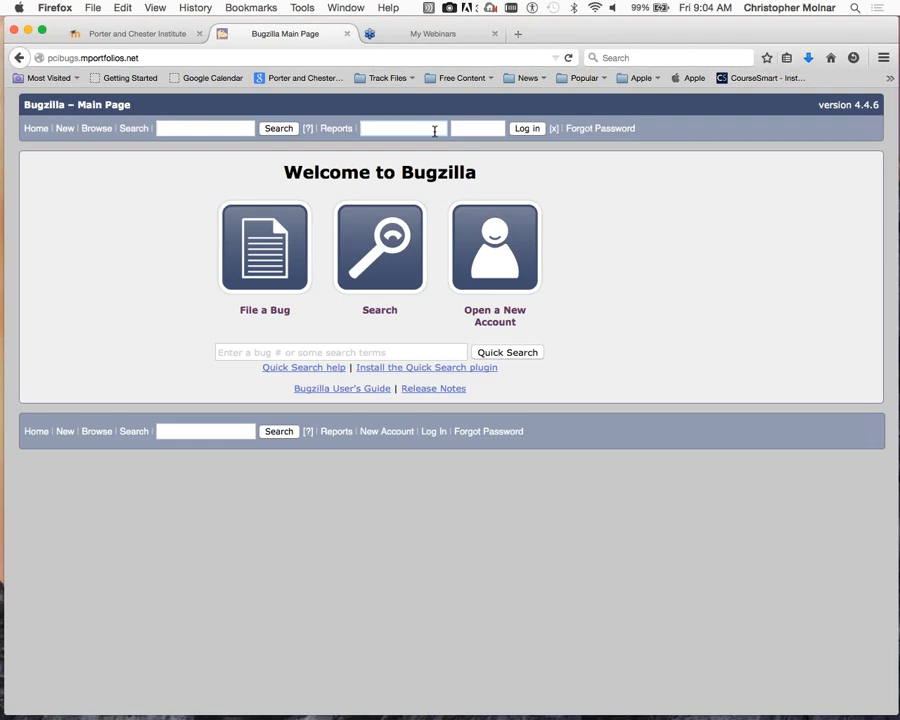
text(cmolnar)
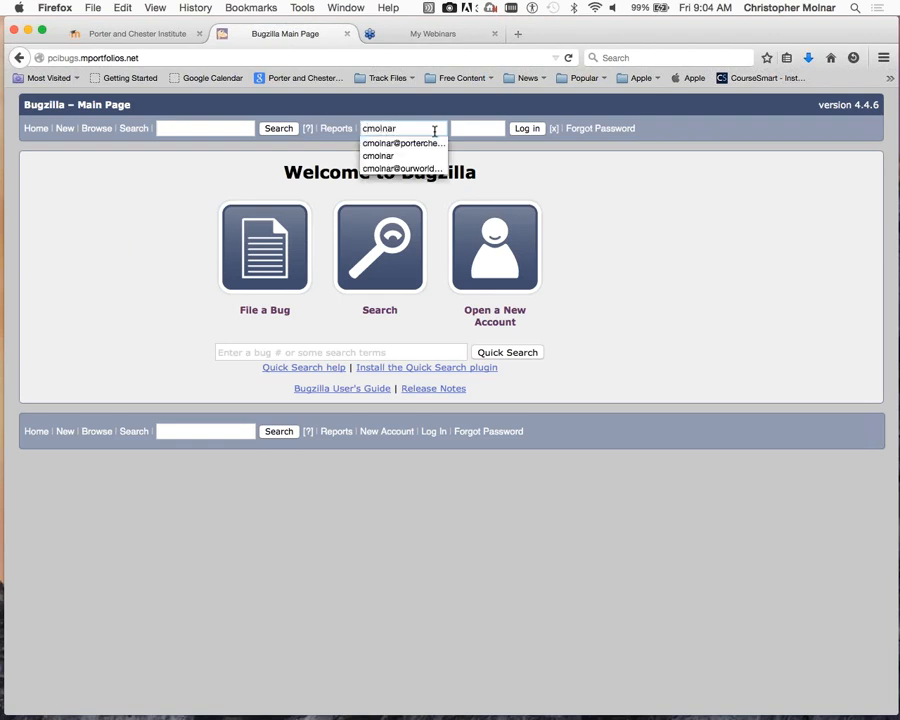
key(Down)
key(Return)
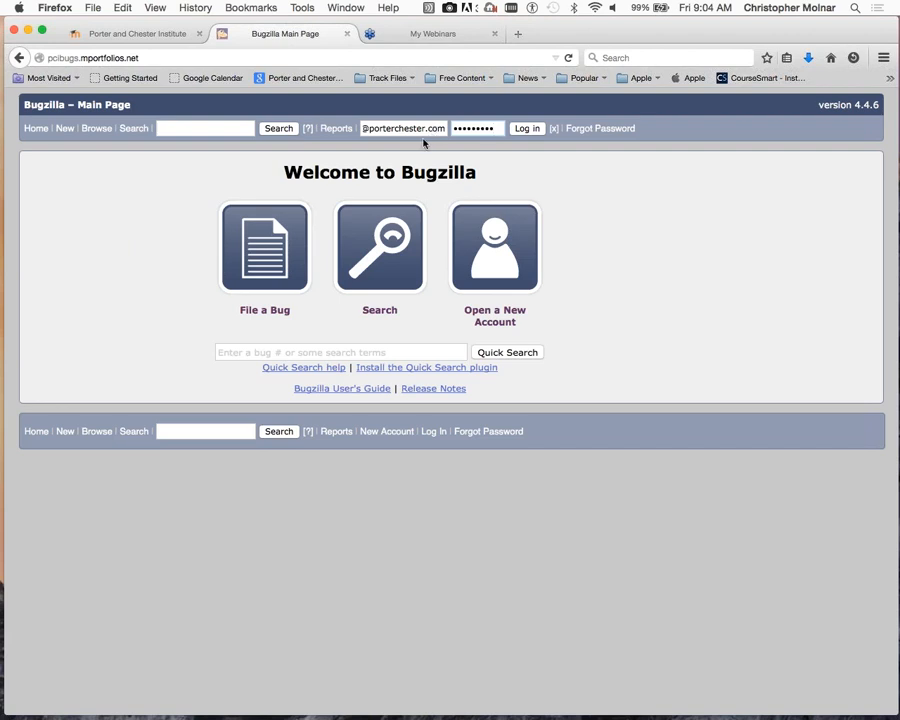
click(530, 132)
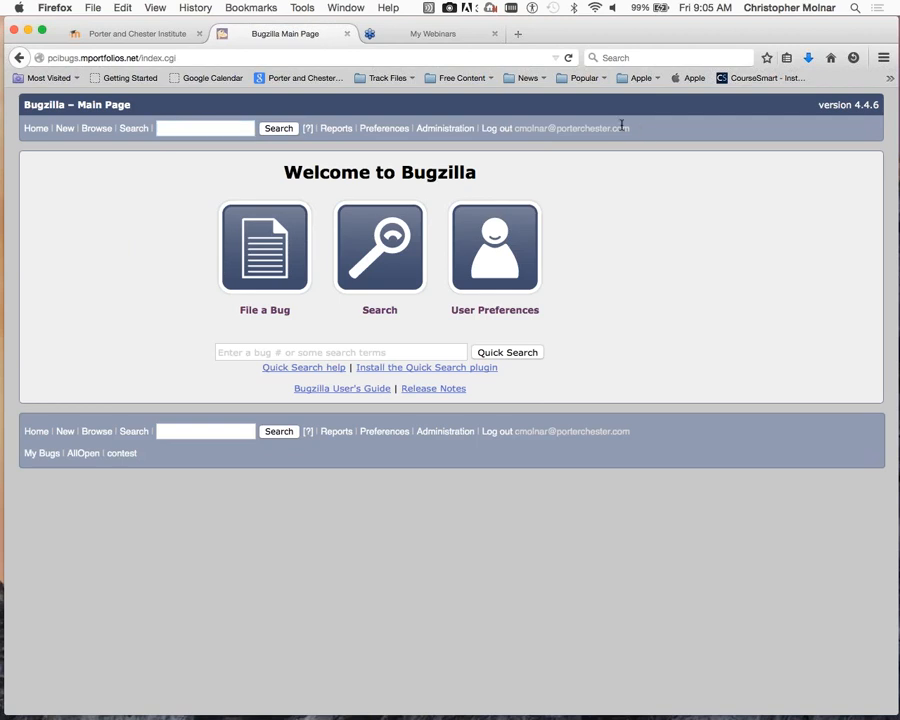
drag(575, 120, 519, 124)
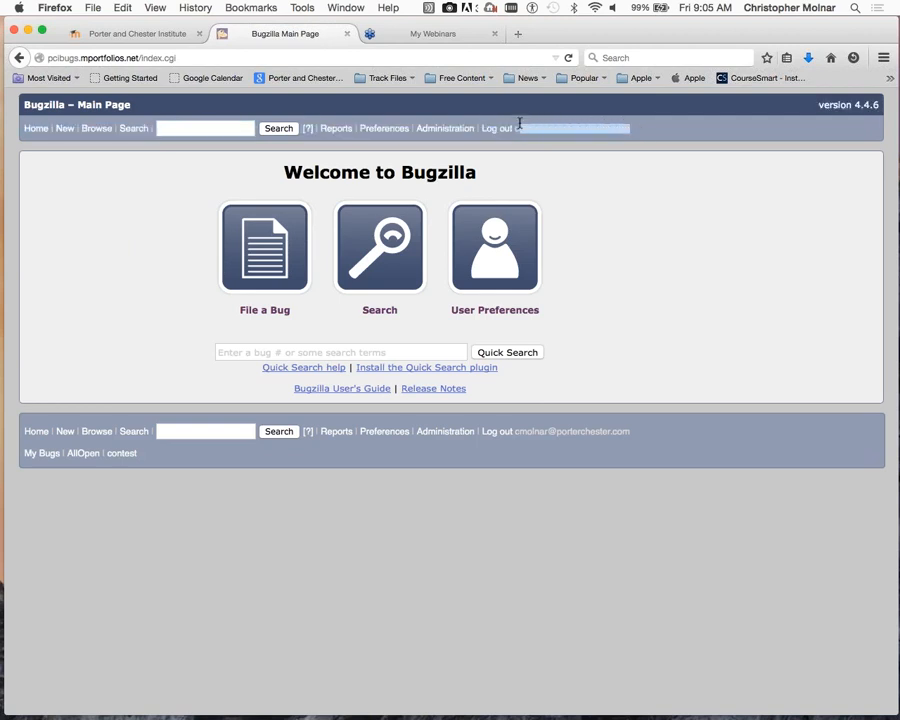
click(599, 203)
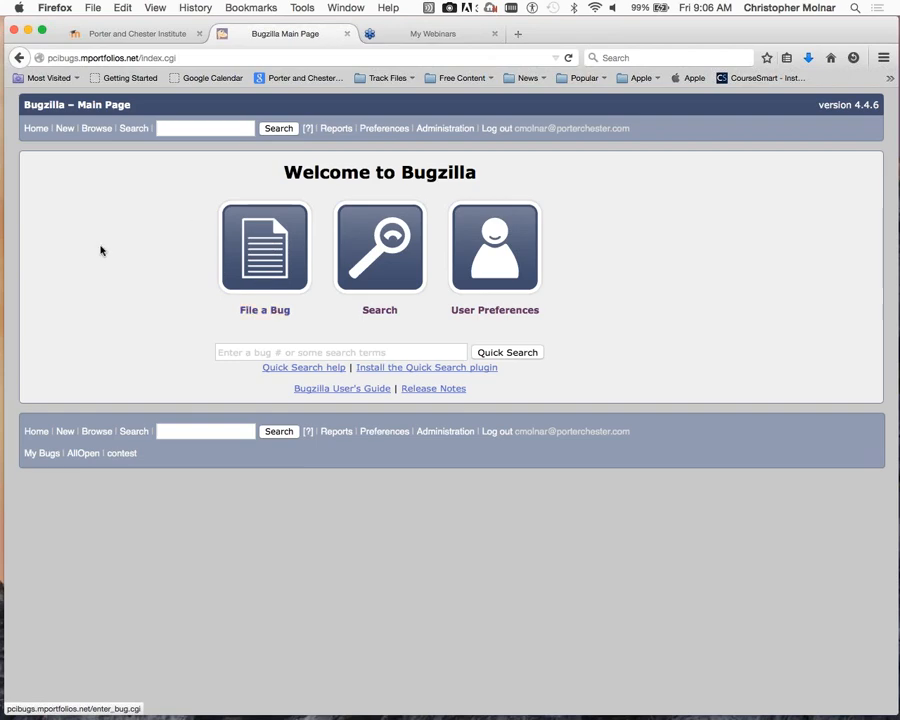
- Open the New bug page to get the product list
click(266, 237)
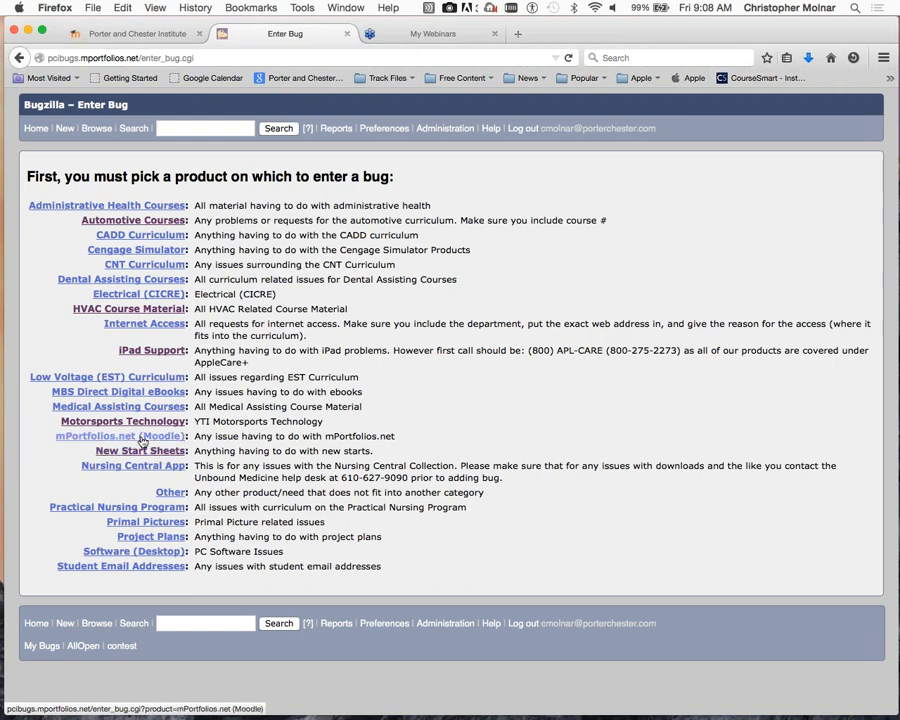
- Pick HVAC Course Material, component HVACR214 - Electrical for Oil, version unspecified
click(109, 312)
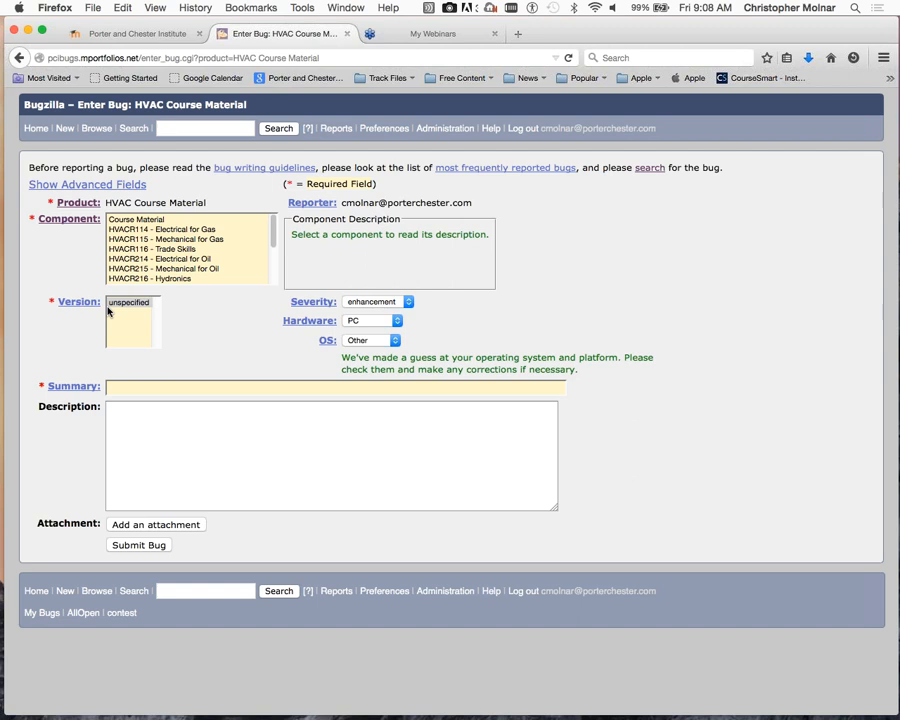
click(160, 385)
scroll(274, 244, down, 2)
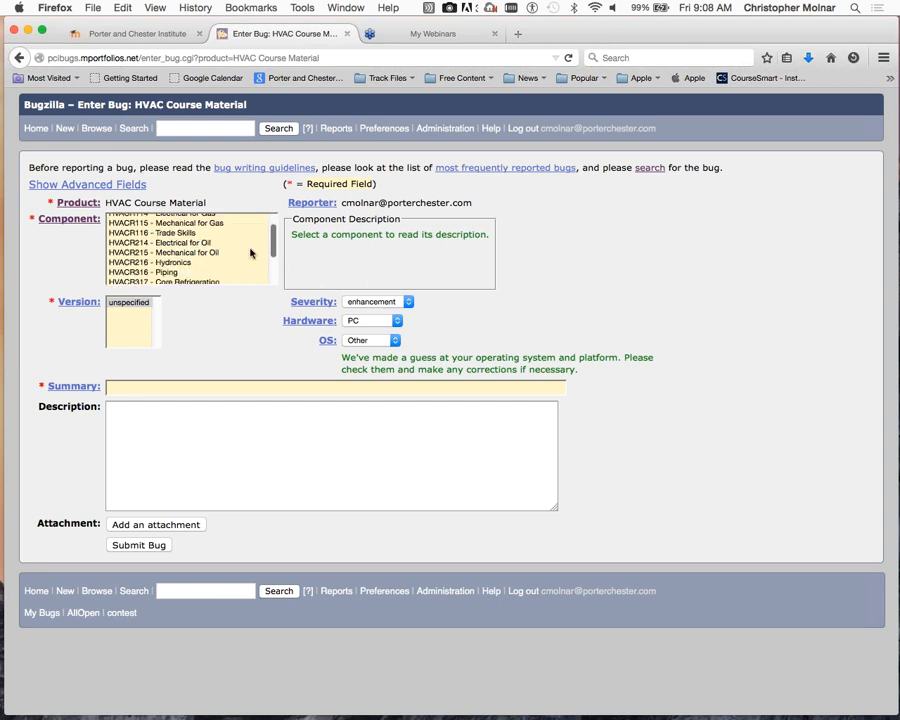
click(158, 245)
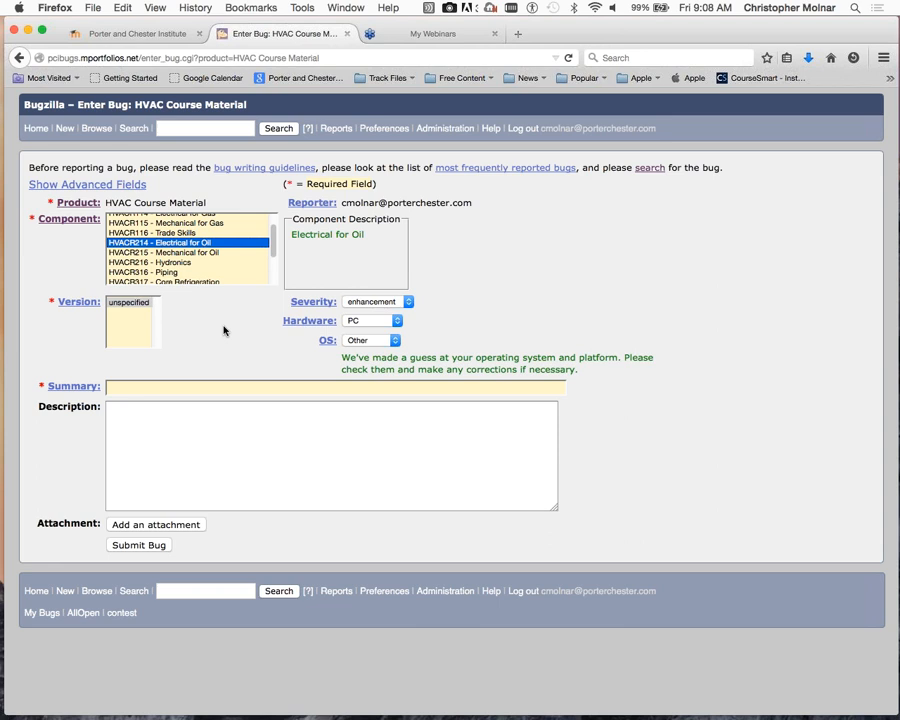
click(128, 302)
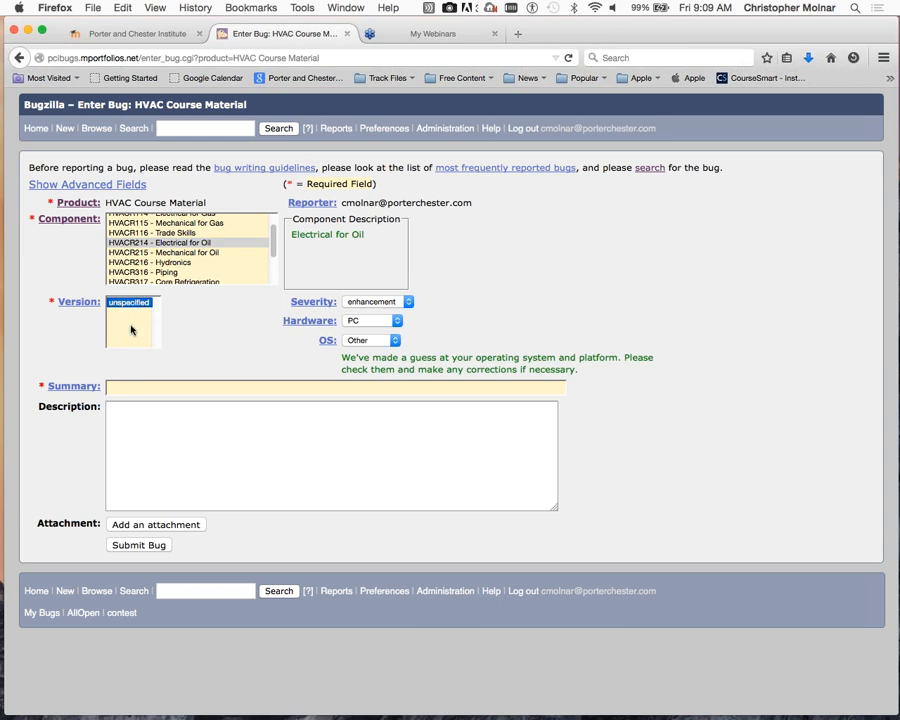
click(194, 387)
- Submit the bug with summary 'Add a powerpoint (TEST)' and description 'Test'
click(161, 389)
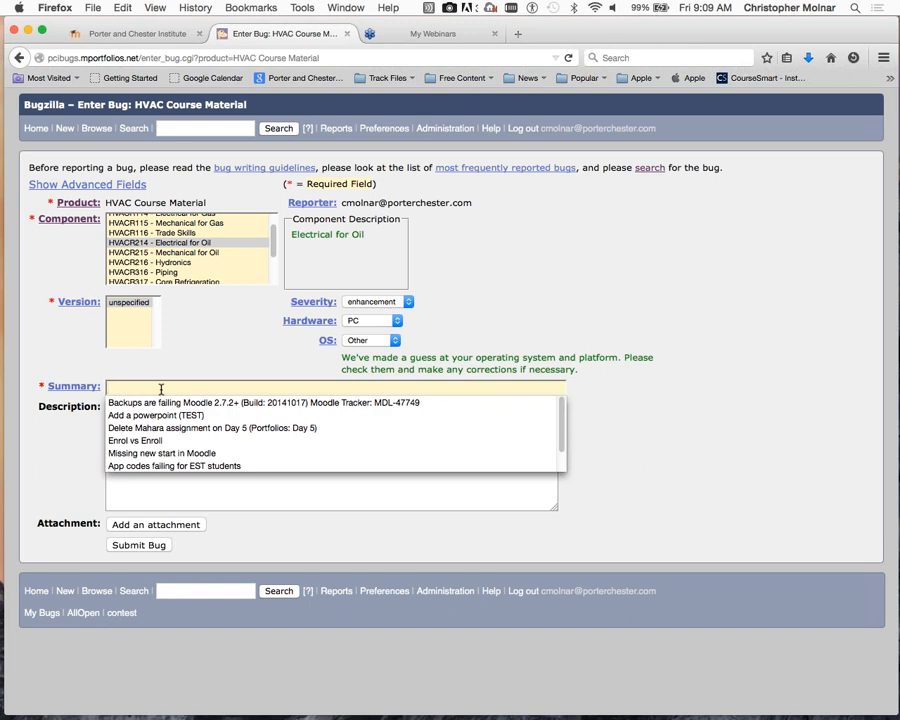
text(Add)
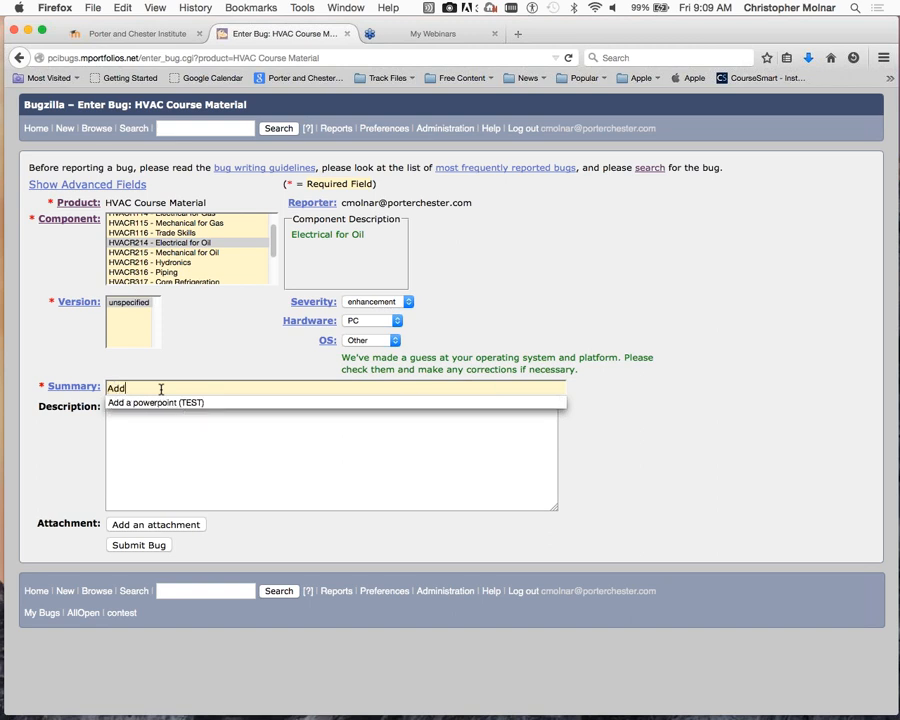
key(Down)
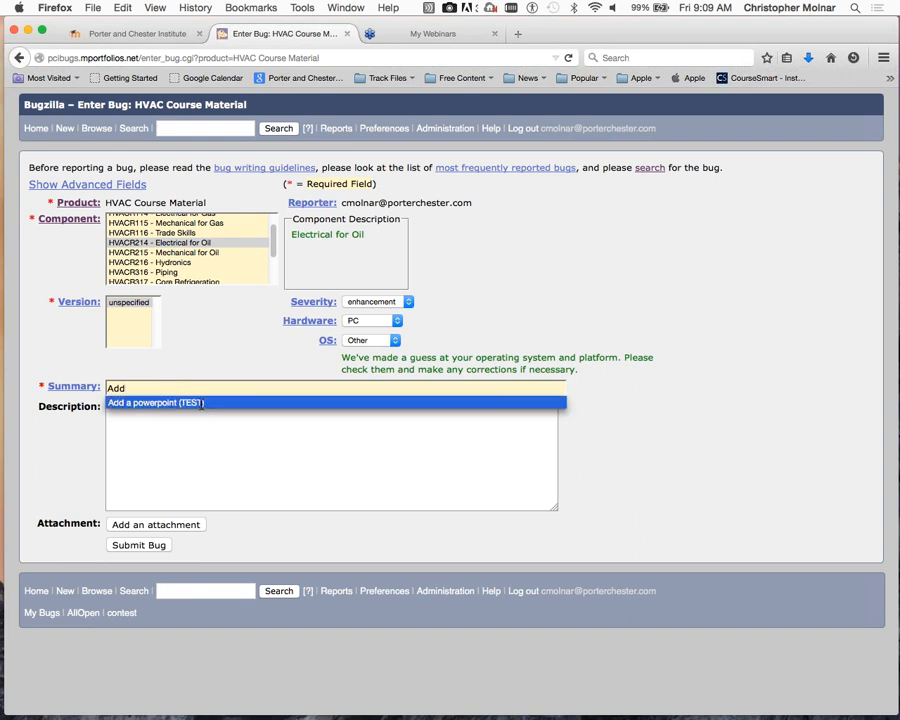
key(Return)
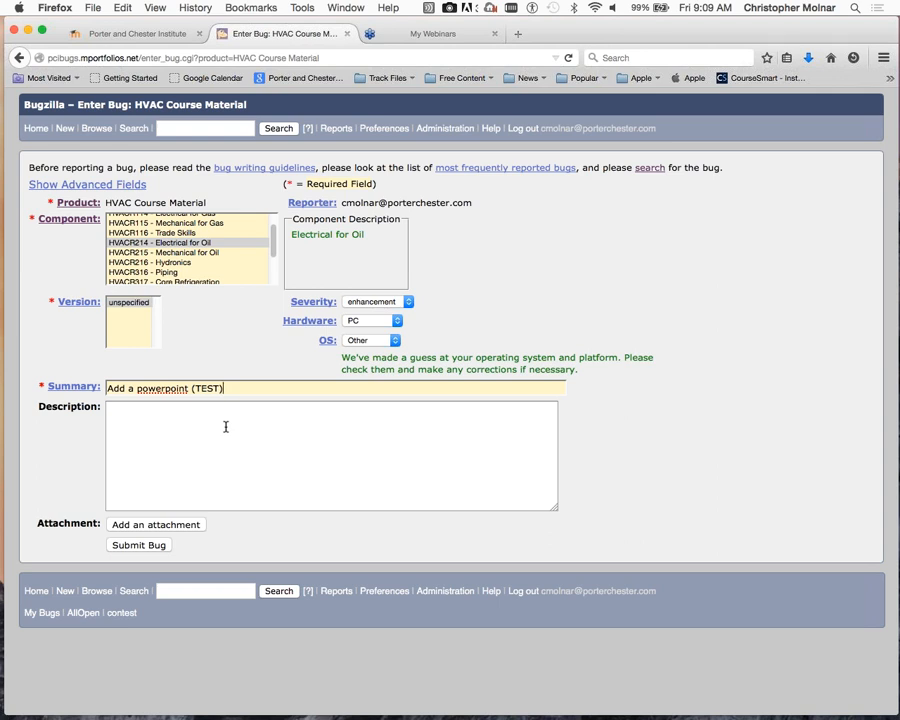
click(225, 426)
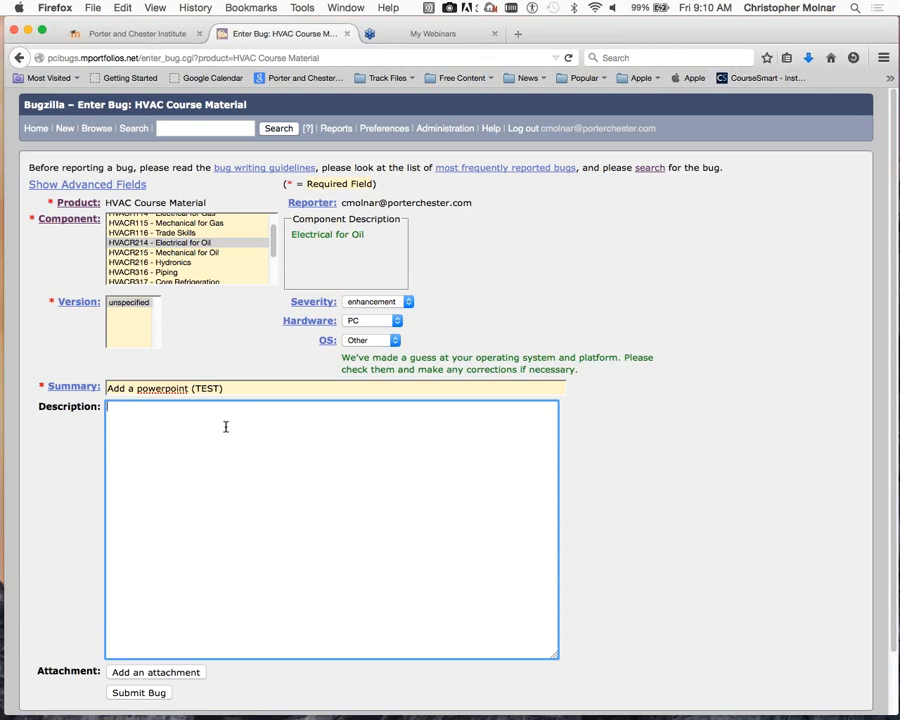
text(Test)
click(150, 693)
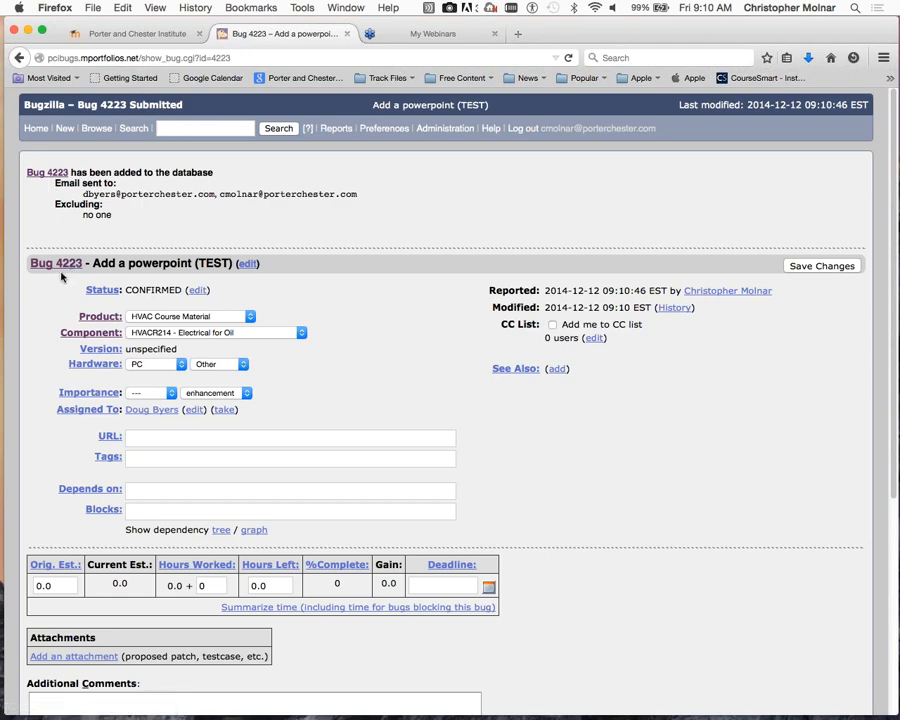
- Scroll through the Bug 4223 page to review its fields and comments
scroll(392, 341, down, 3)
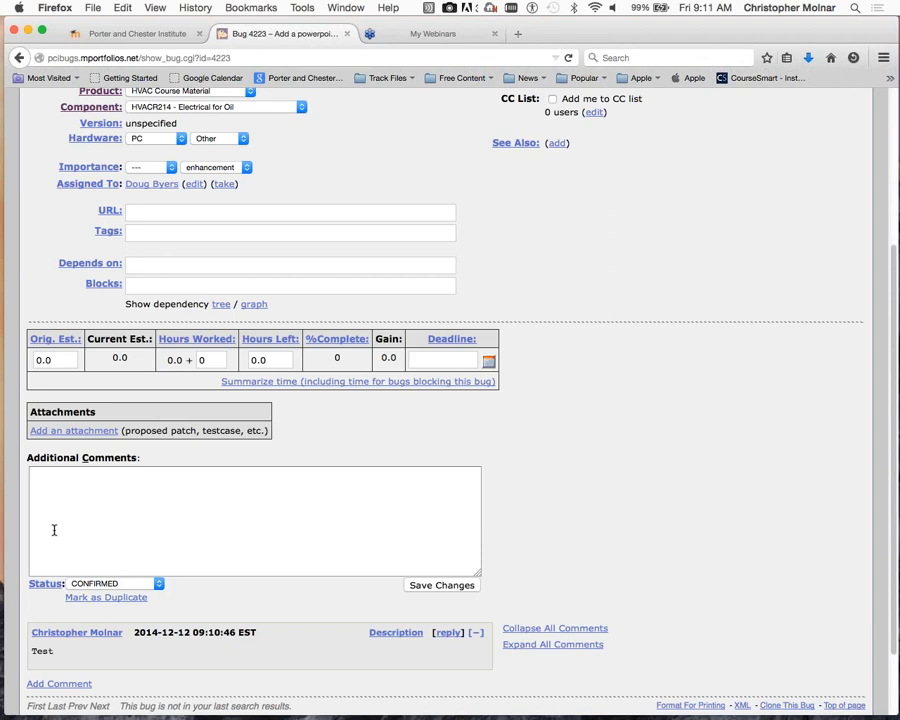
scroll(80, 508, up, 5)
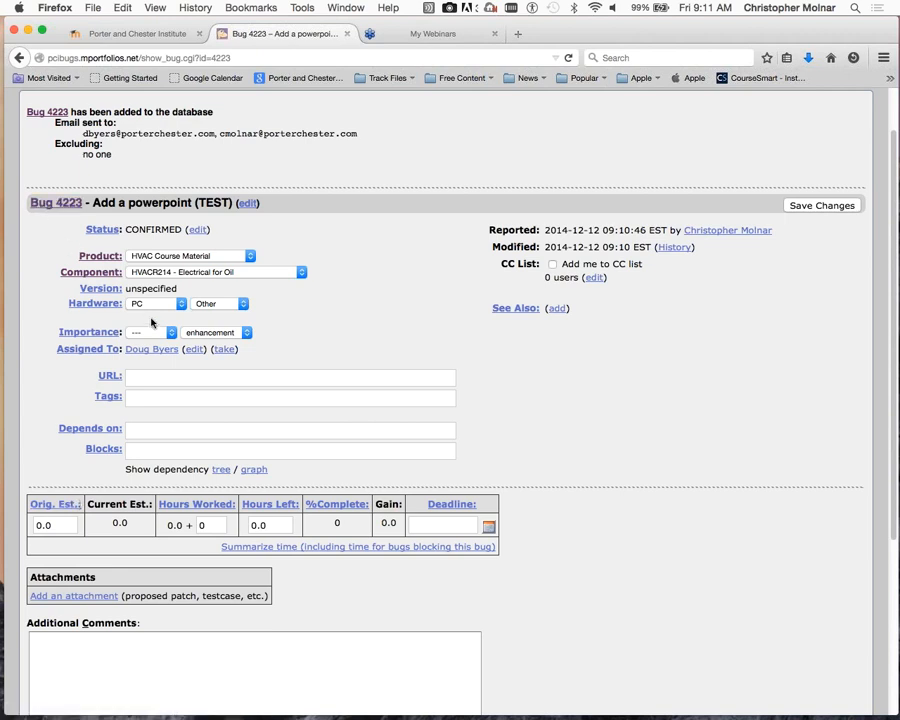
scroll(157, 330, up, 1)
scroll(157, 330, down, 3)
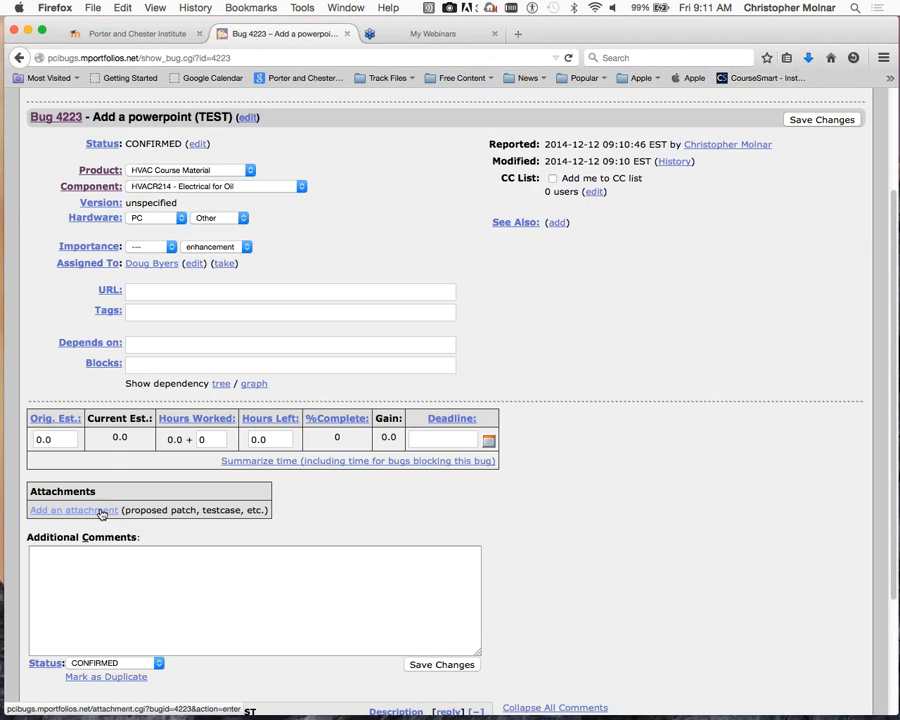
- Attach the Moodle Gradebook Webinar Attendee Report .xls to bug 4223 as 'Test File'
click(100, 512)
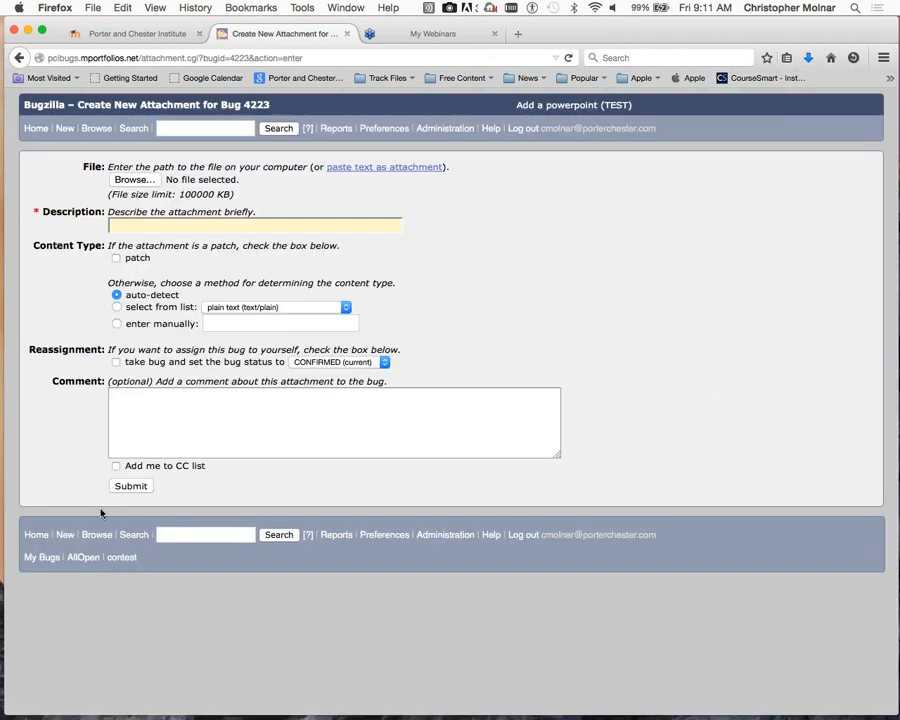
click(128, 181)
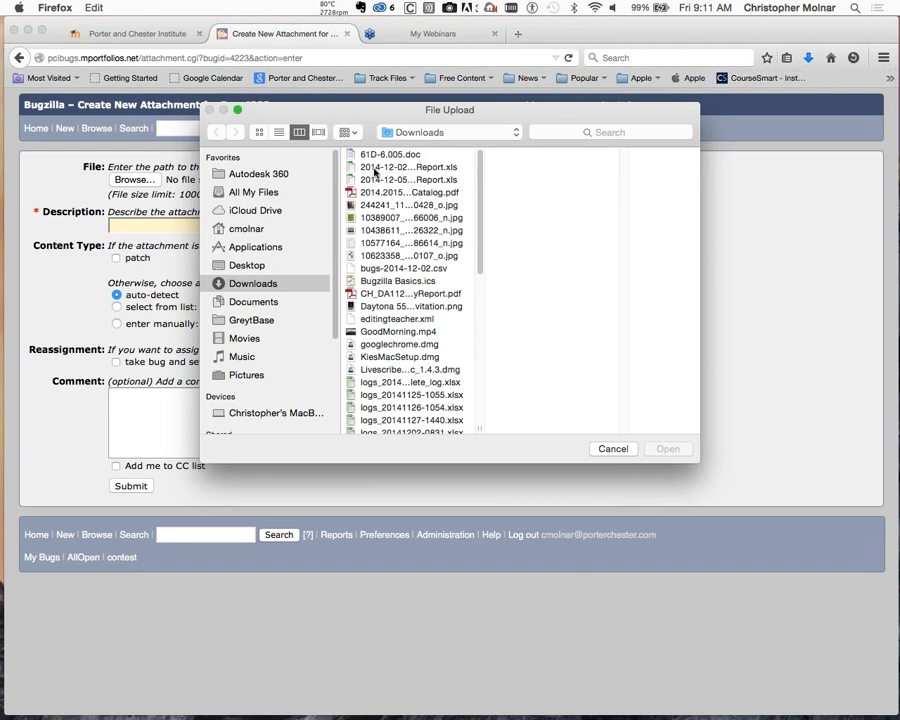
click(375, 168)
click(668, 448)
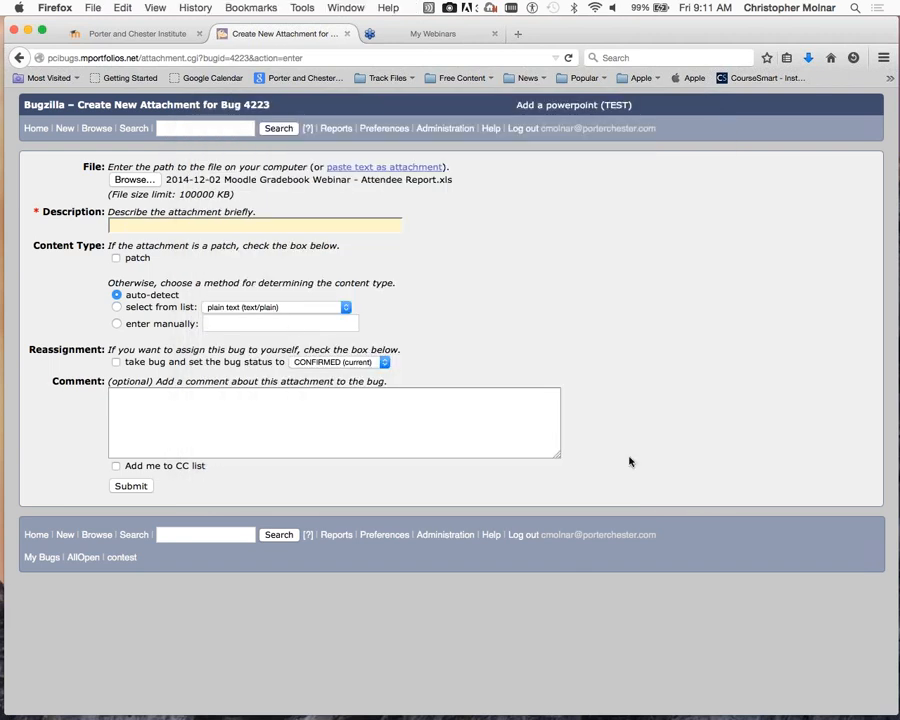
click(125, 224)
text(Test )
text(Fil)
text(il)
text(e)
click(128, 490)
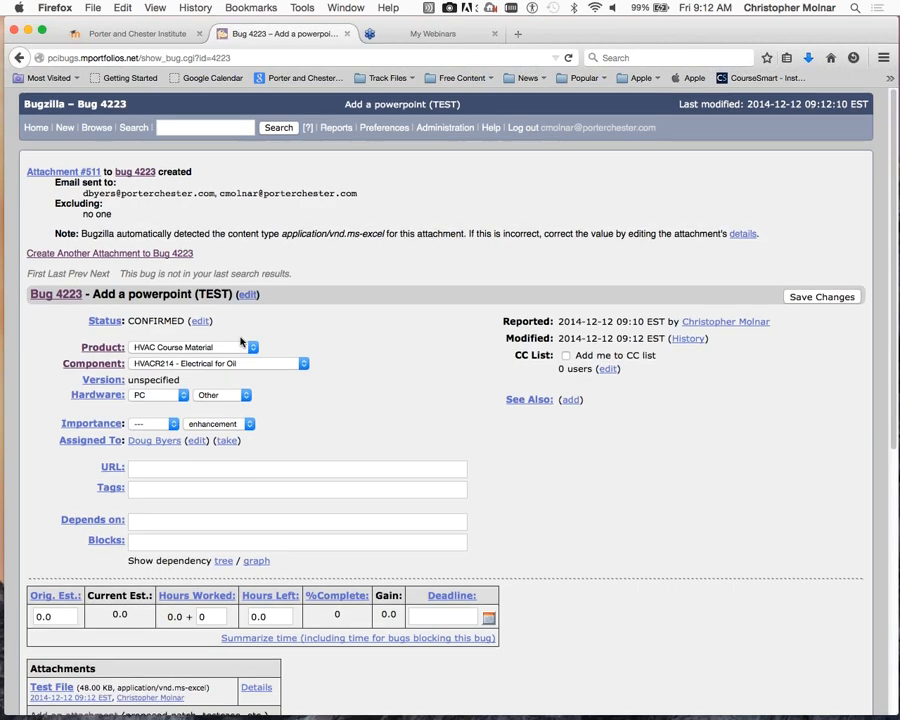
- Save bug 4223's changes and return to the Welcome to Bugzilla page
scroll(806, 303, down, 1)
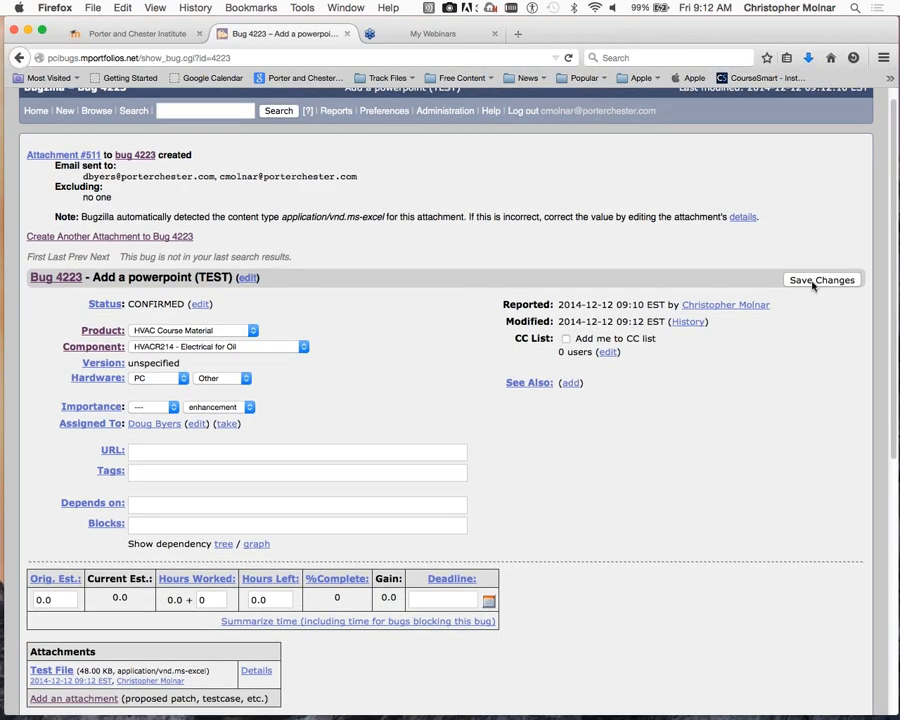
click(812, 282)
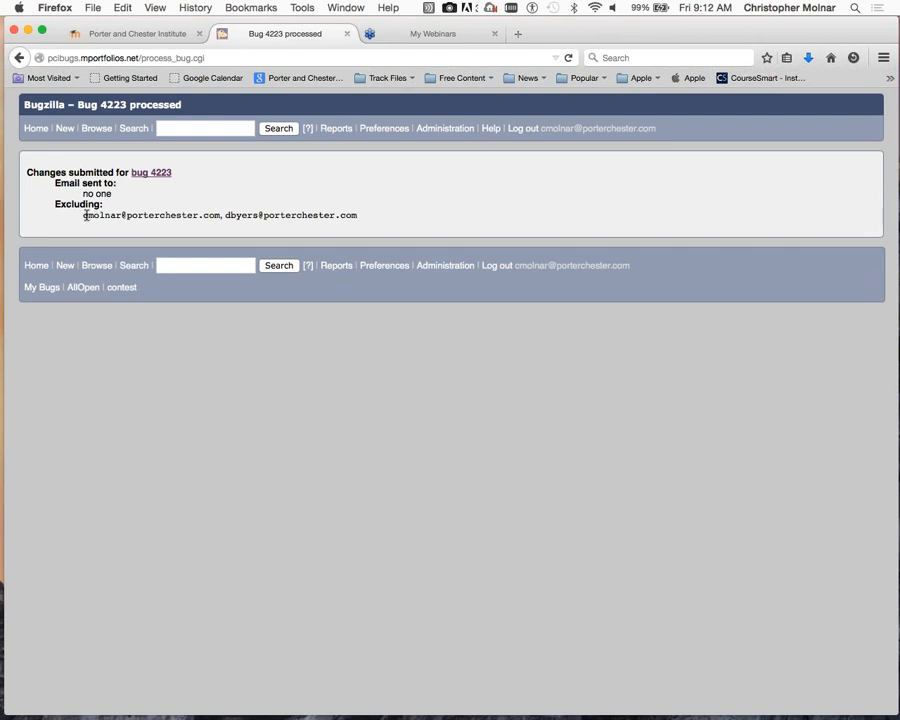
click(36, 129)
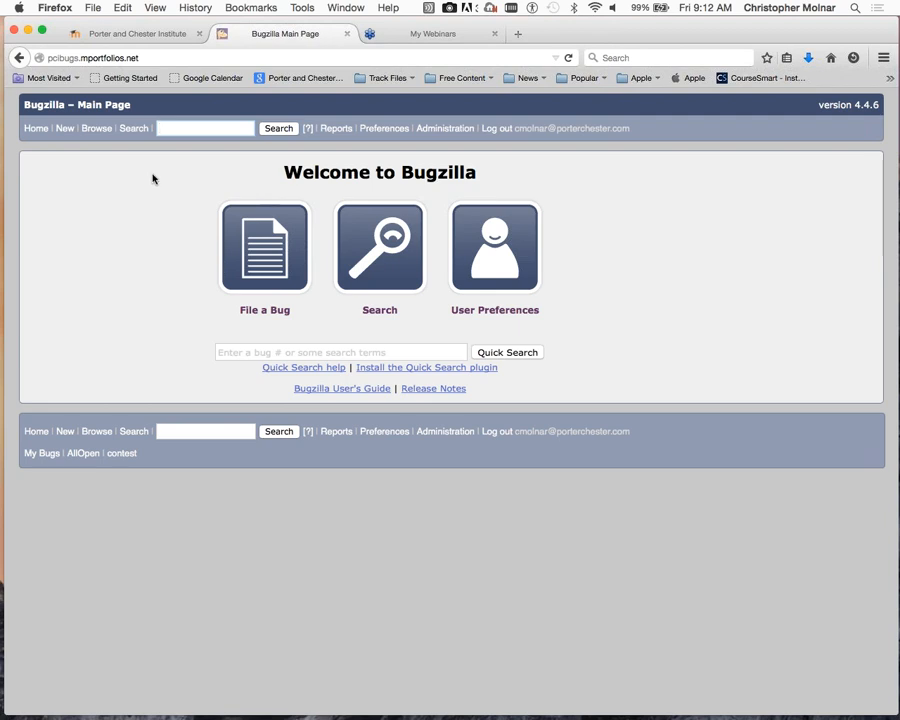
- Search for bug number 4223 to reopen Add a powerpoint (TEST)
click(163, 134)
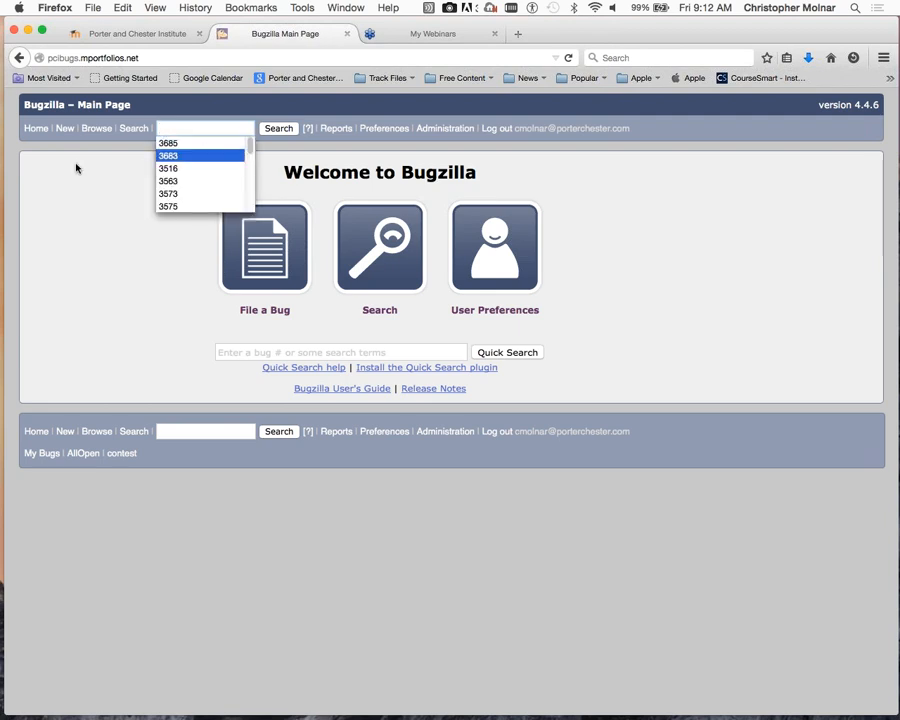
click(76, 167)
click(163, 128)
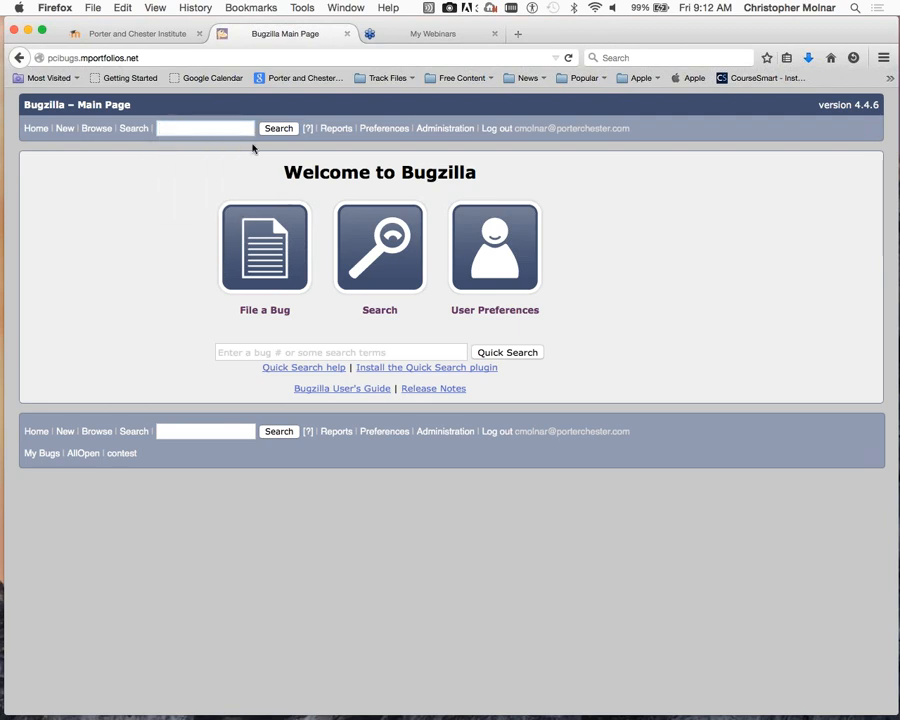
text(4223)
click(280, 129)
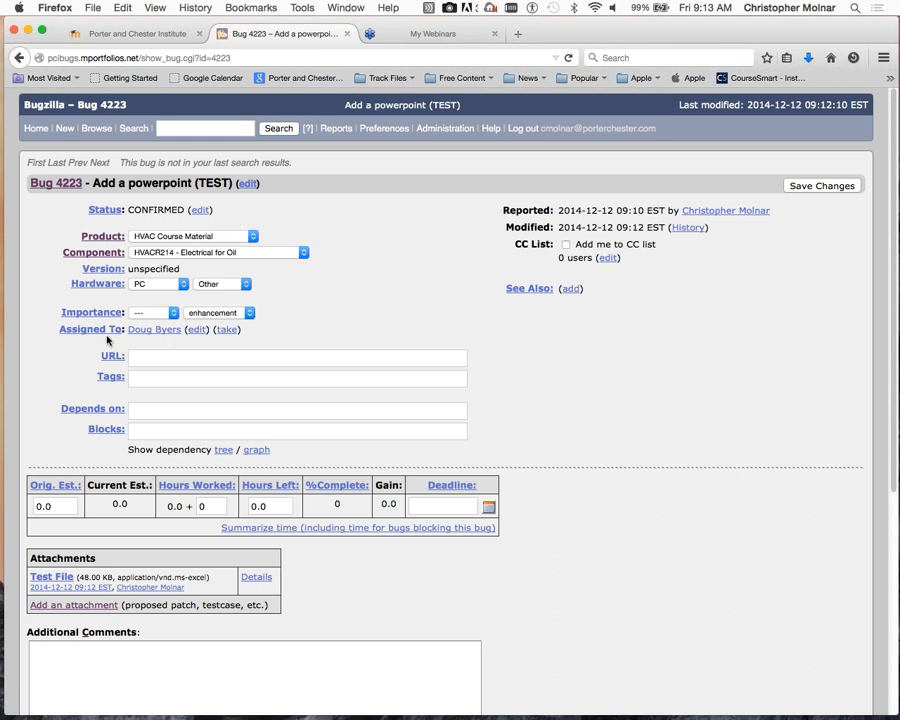
- Set your own account as bug 4223's assignee, save, and return home
click(200, 332)
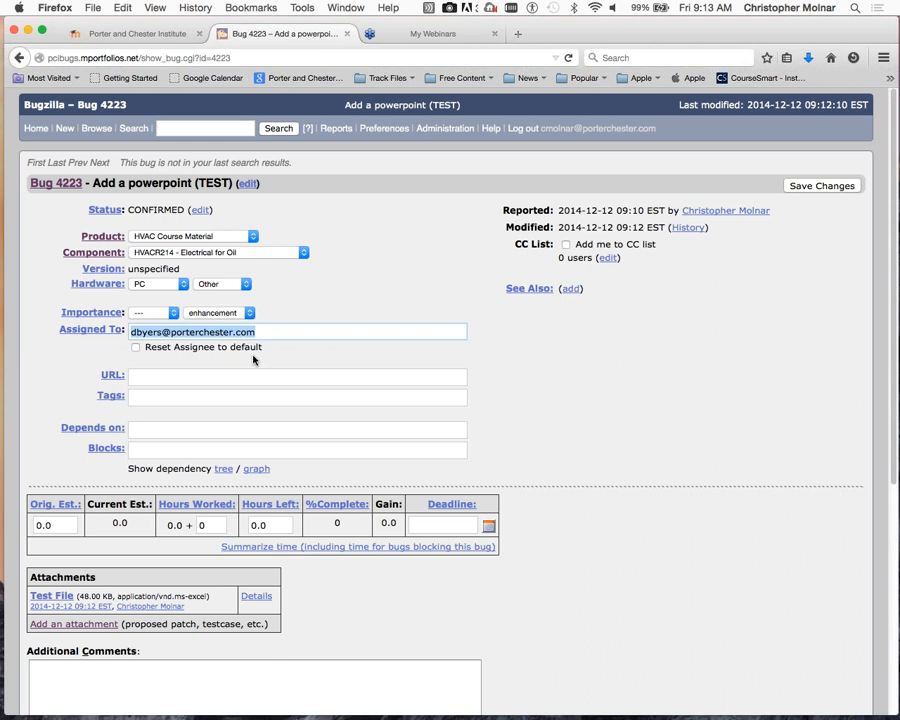
text(cmol)
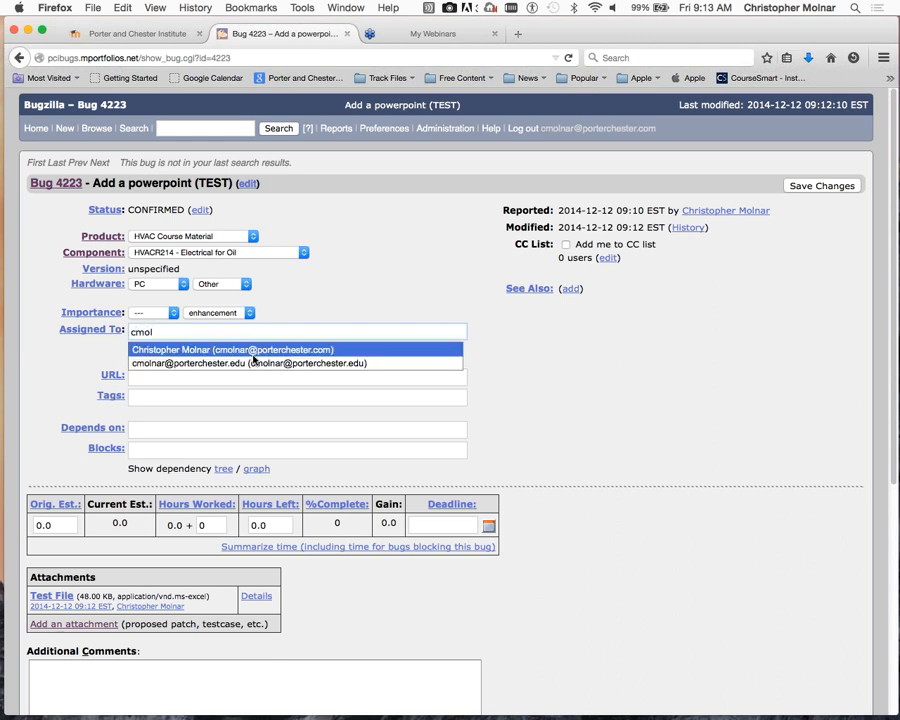
click(212, 347)
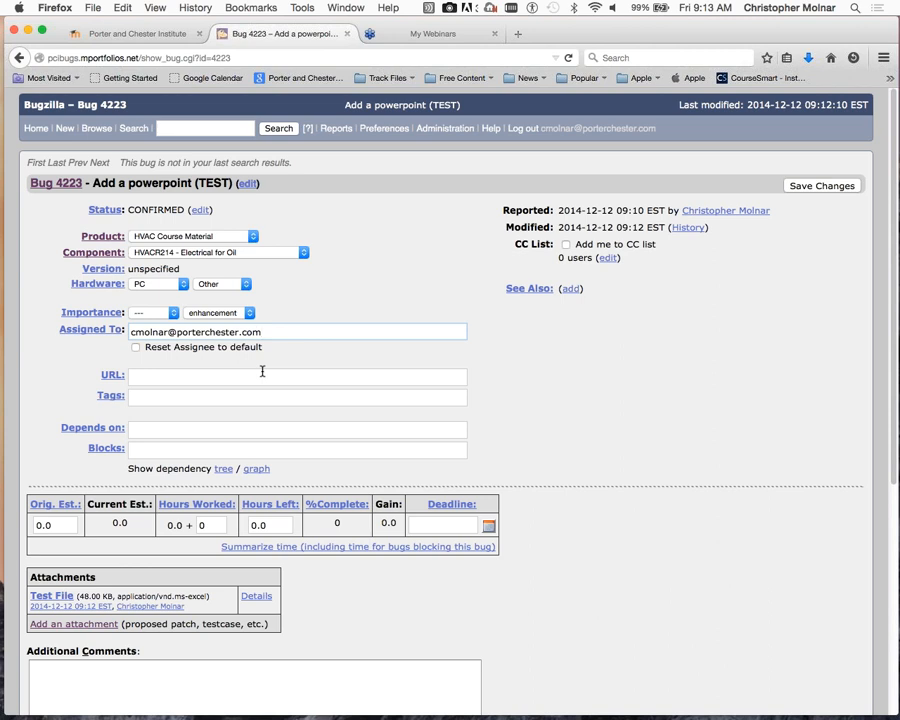
click(815, 188)
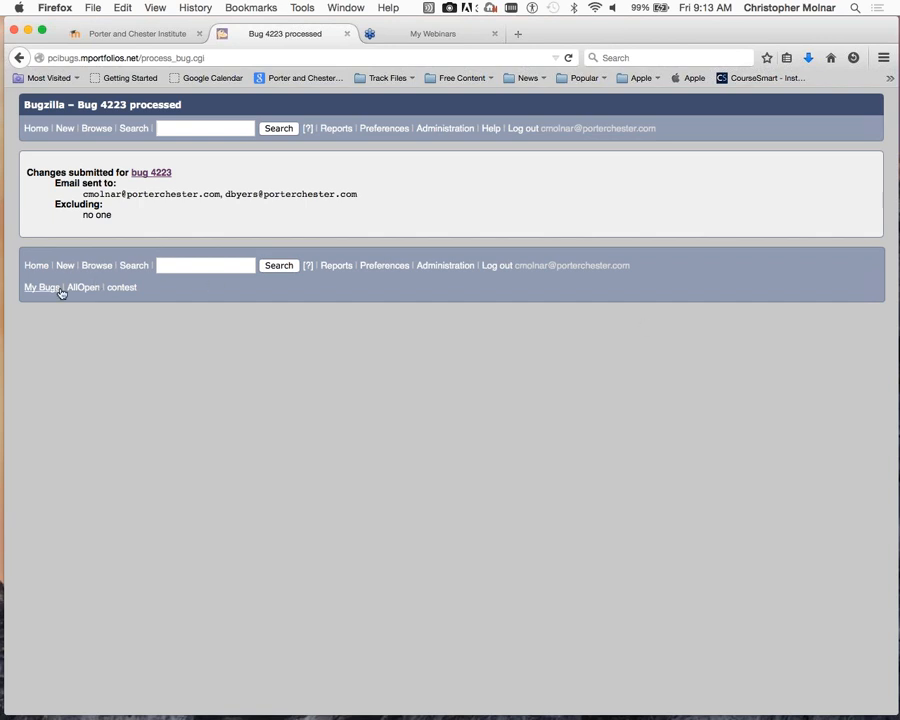
click(36, 266)
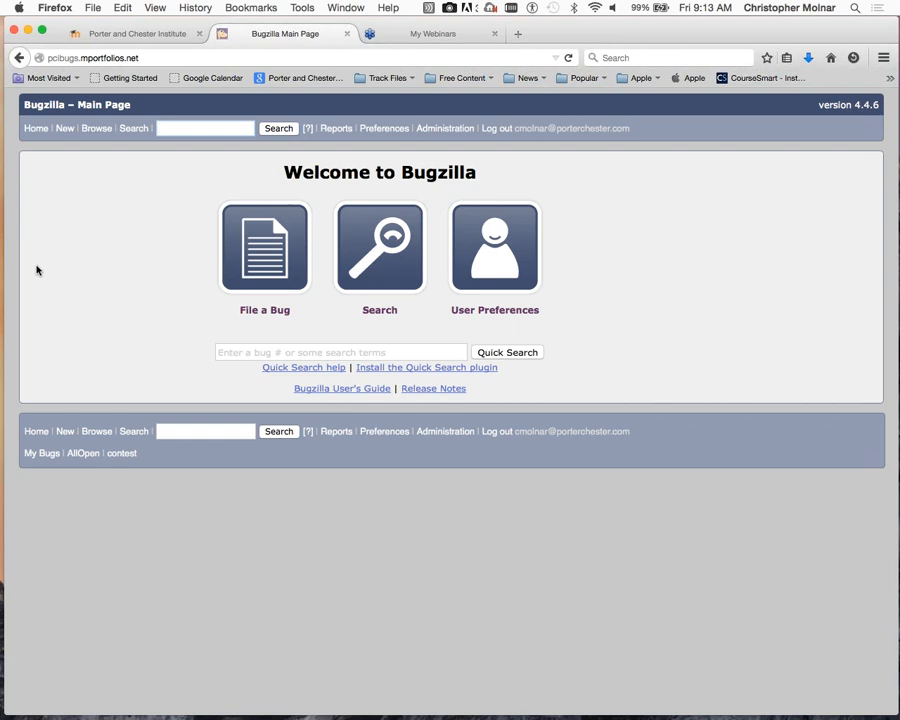
text(4223)
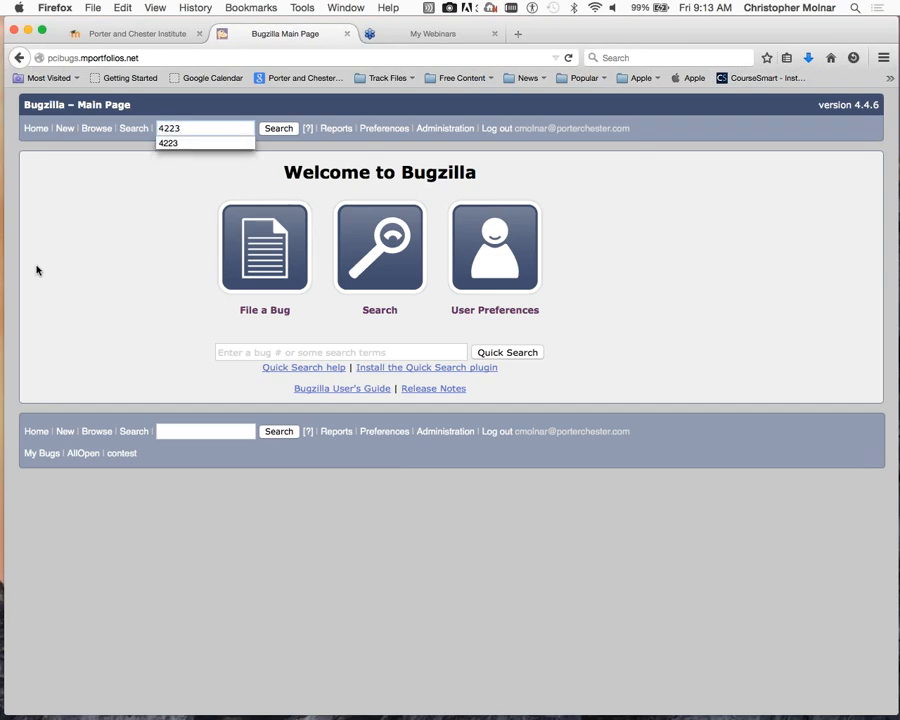
key(Return)
scroll(227, 432, down, 1)
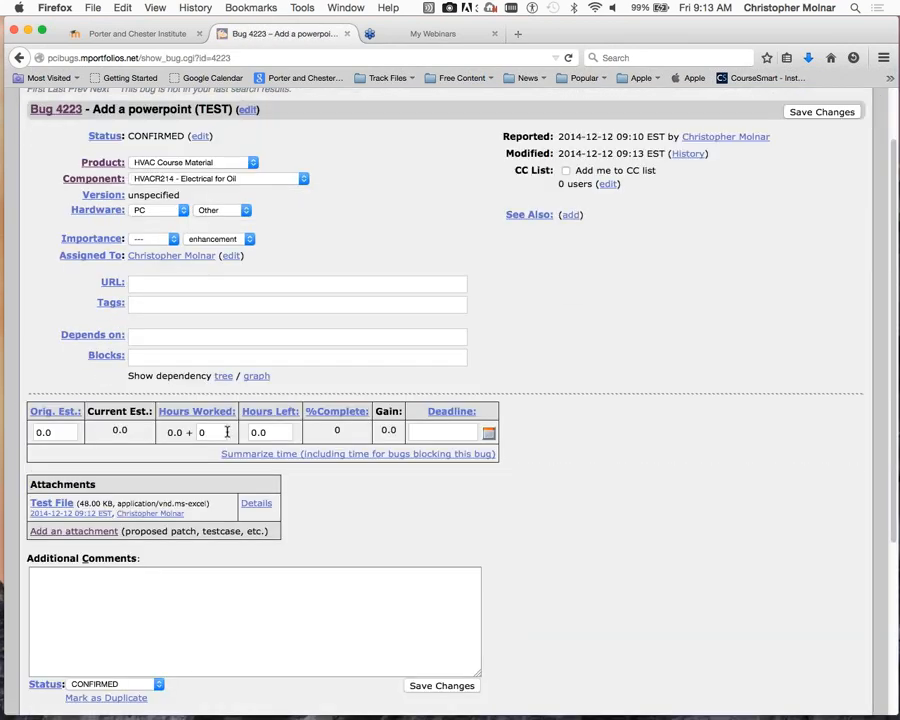
scroll(227, 432, down, 3)
click(102, 408)
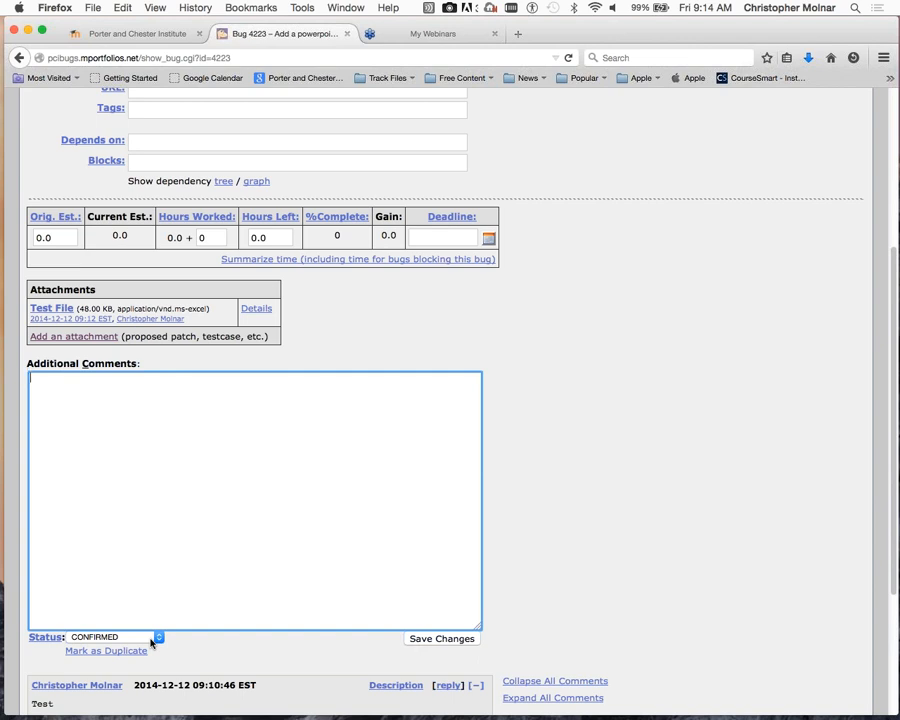
scroll(644, 530, down, 1)
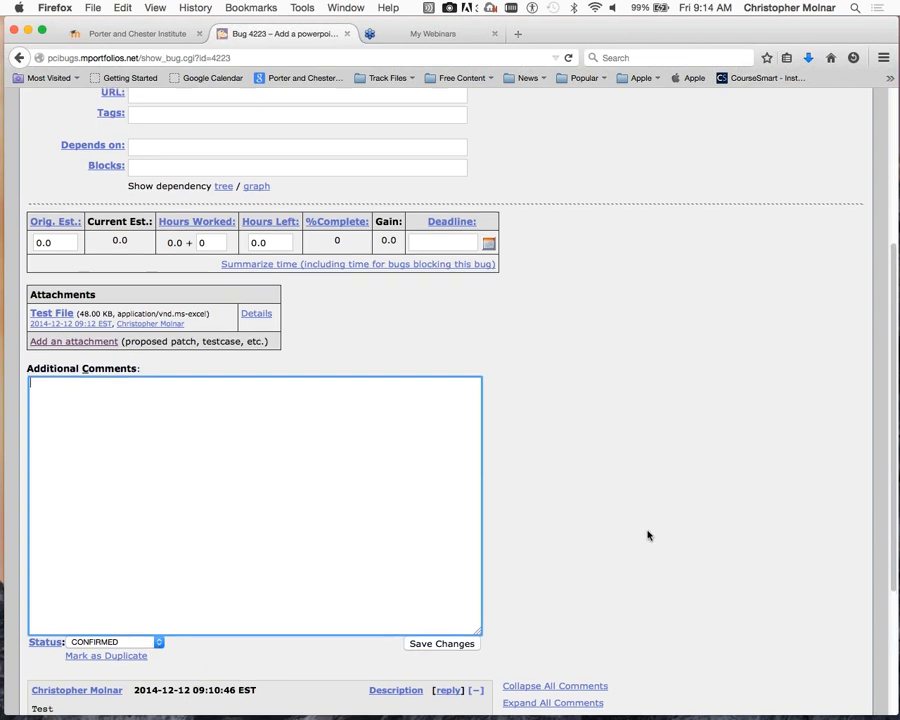
scroll(644, 532, up, 5)
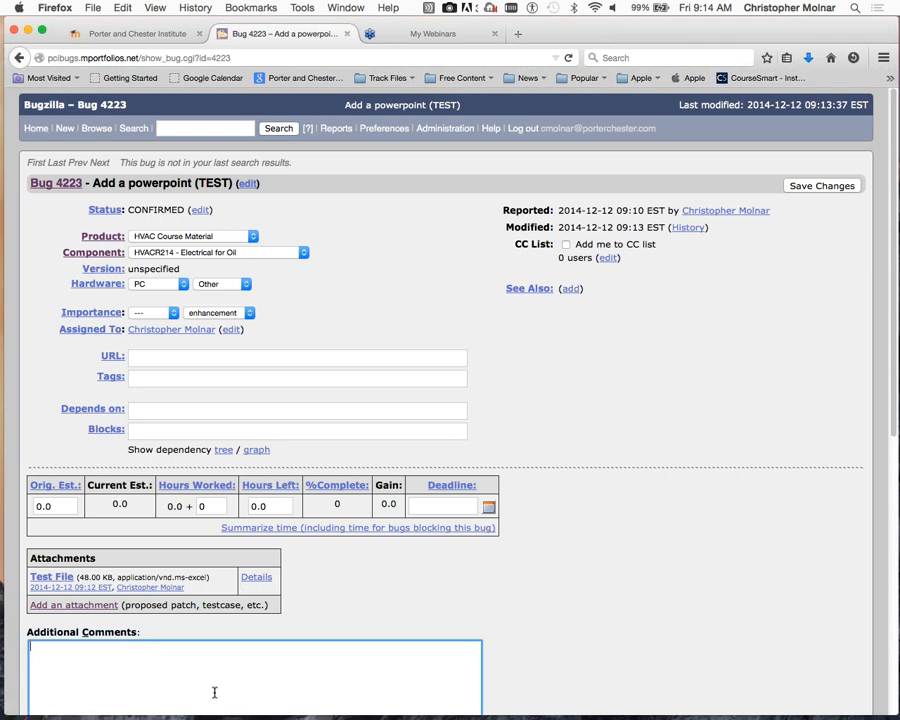
scroll(214, 690, down, 1)
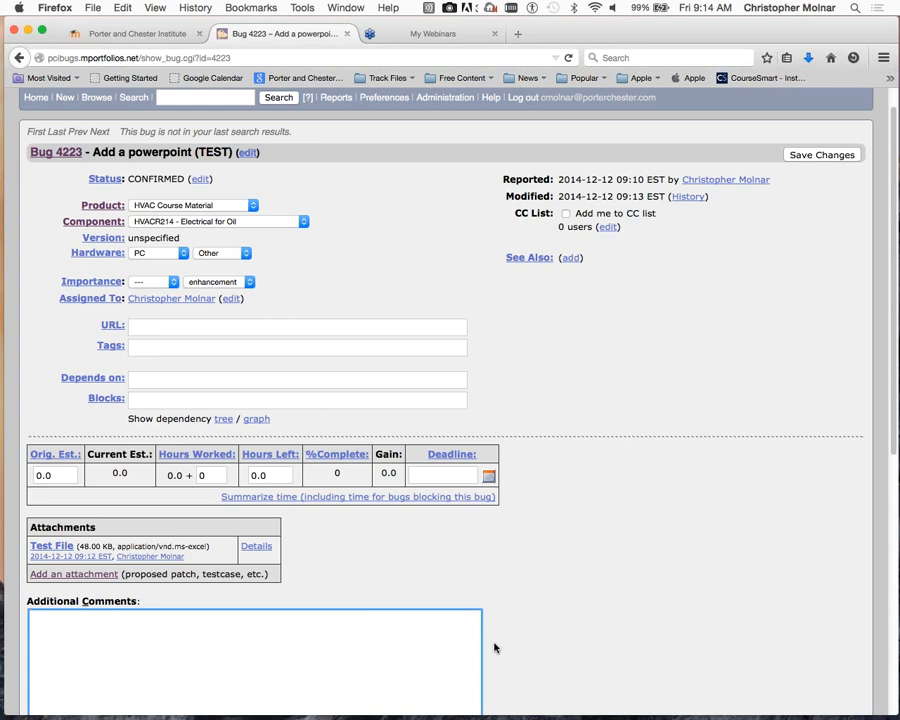
scroll(418, 496, up, 1)
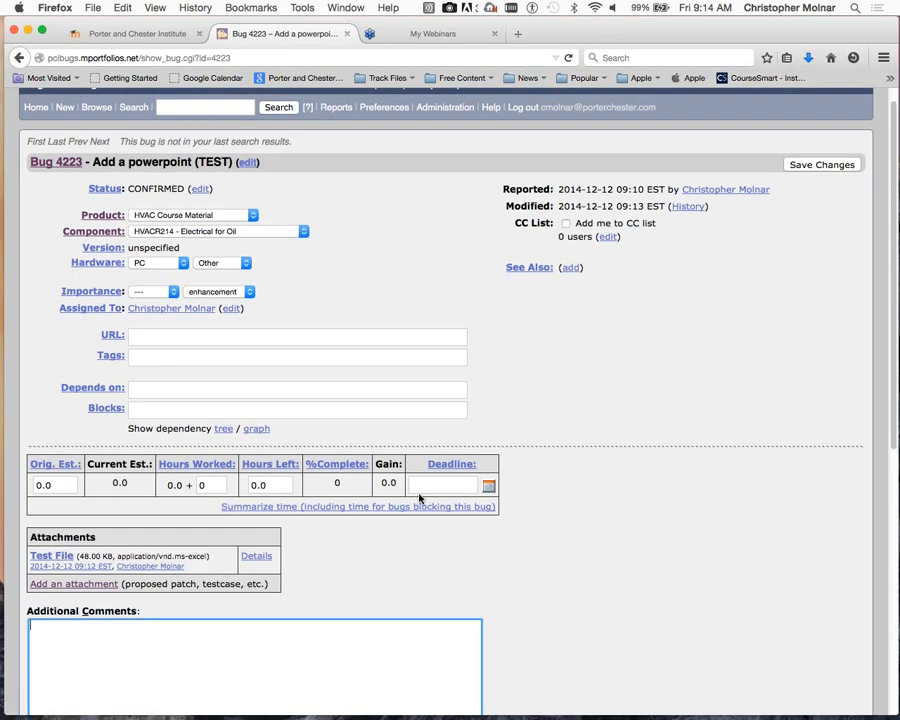
scroll(418, 496, down, 5)
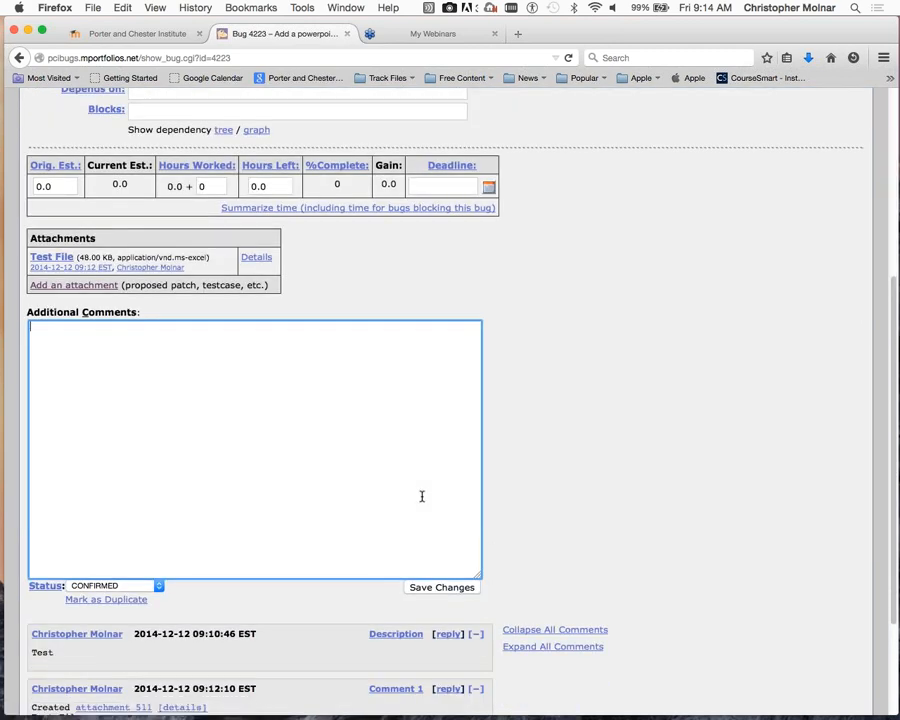
scroll(421, 496, up, 6)
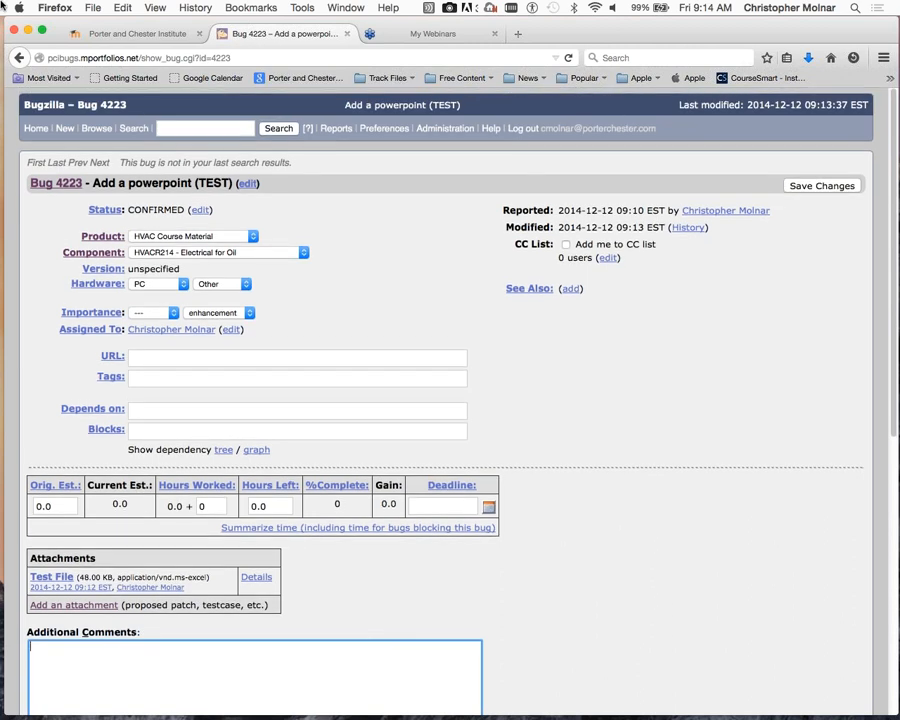
click(34, 130)
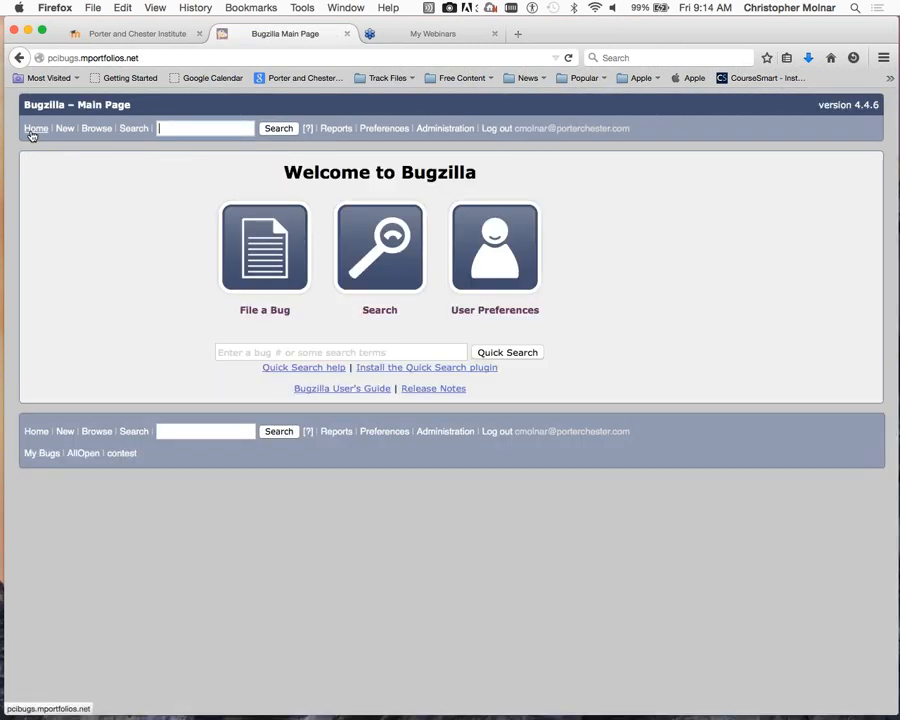
- Run My Bugs to list the 14 bugs assigned to or reported by you
click(36, 457)
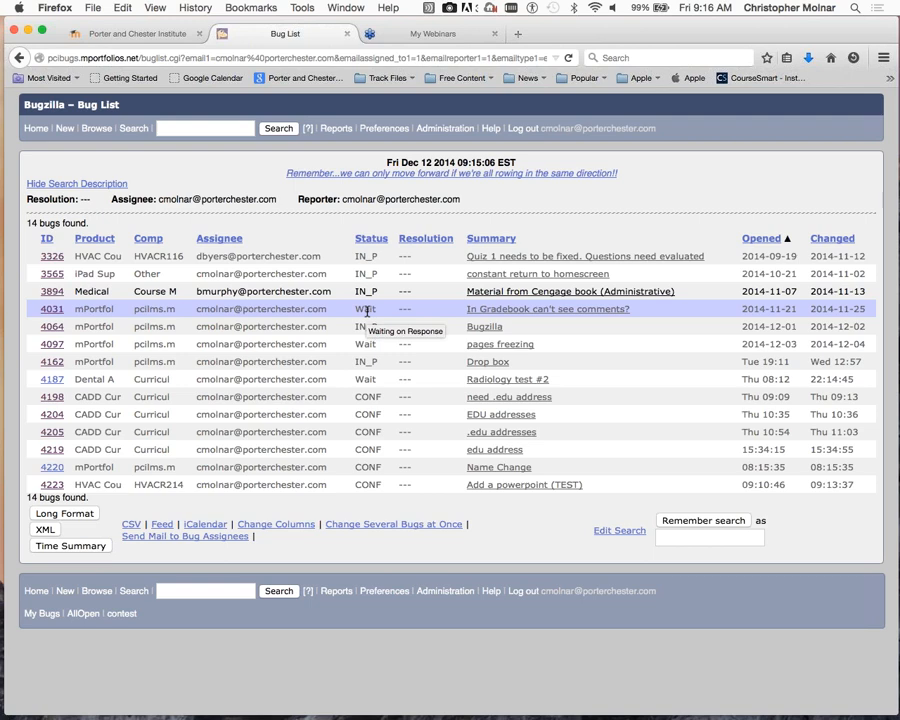
click(57, 313)
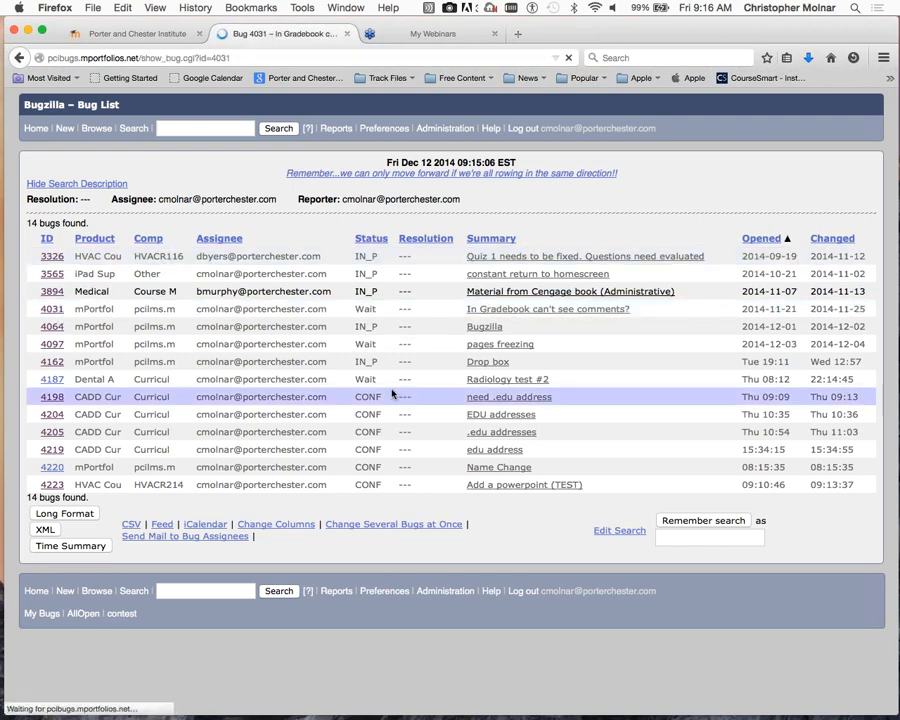
scroll(386, 389, down, 2)
scroll(386, 389, down, 5)
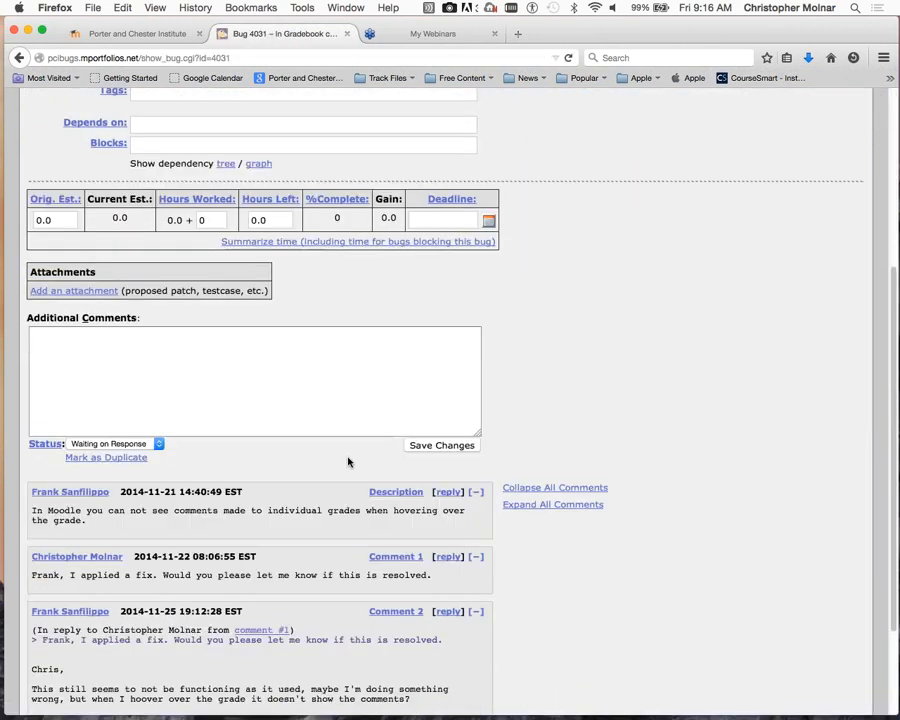
scroll(283, 340, up, 3)
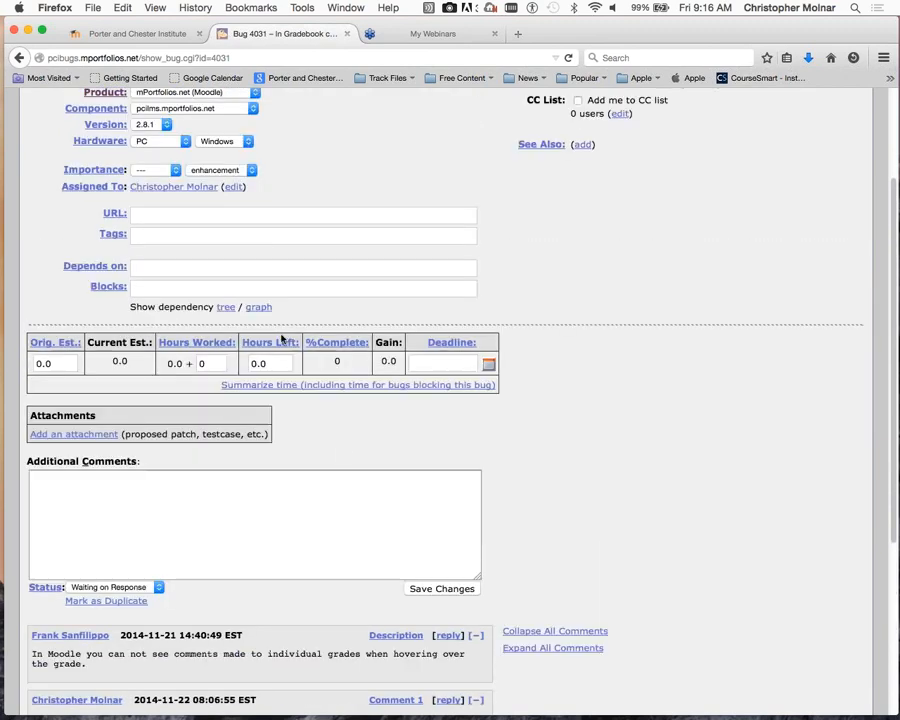
click(16, 56)
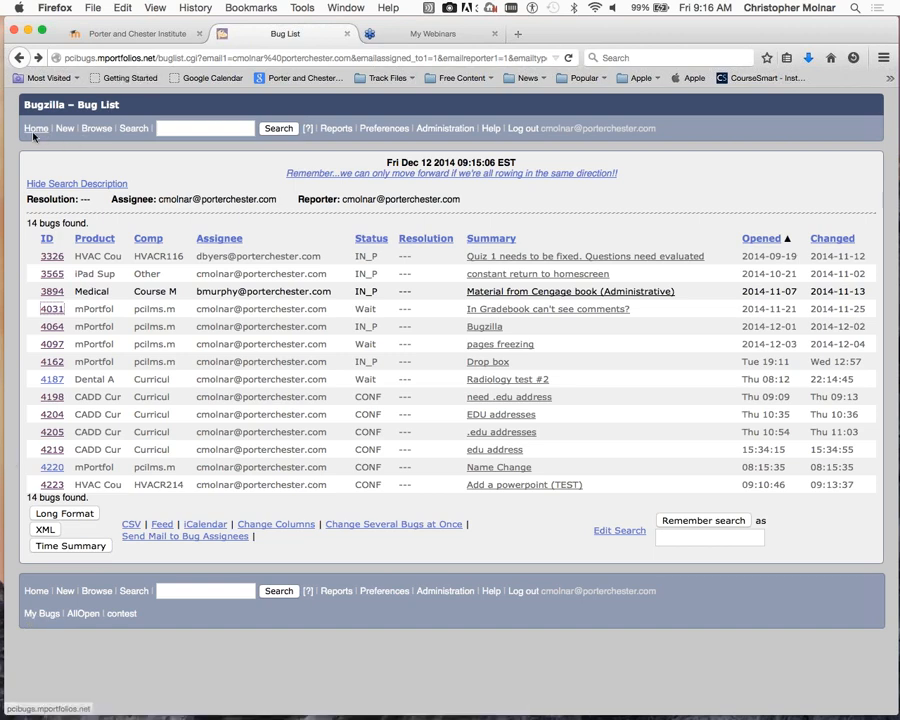
- Go via the Bugzilla home page to the Browse list of product categories
click(94, 132)
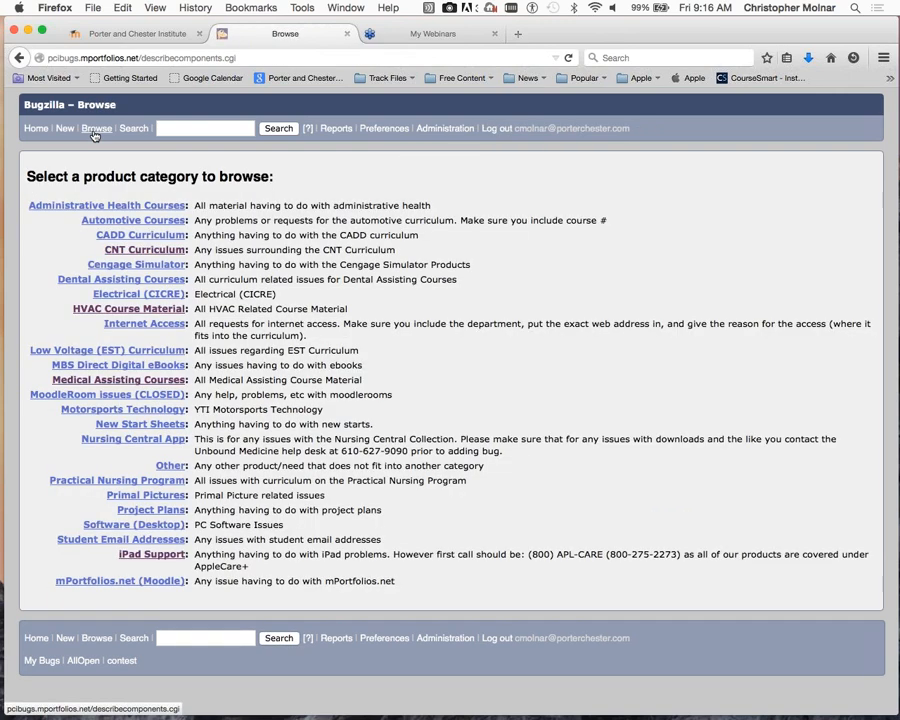
click(35, 128)
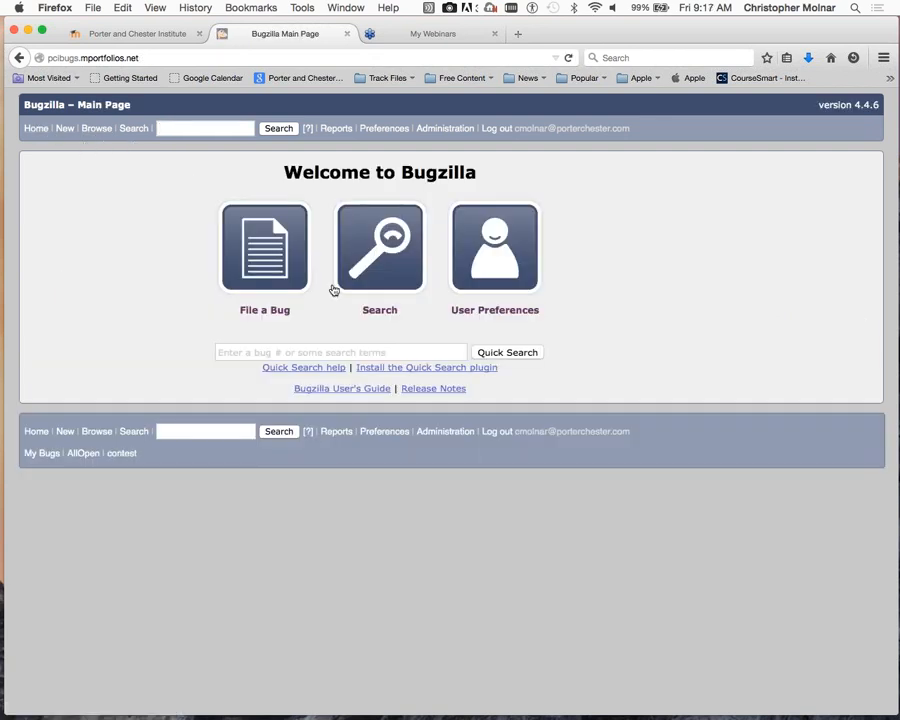
click(96, 129)
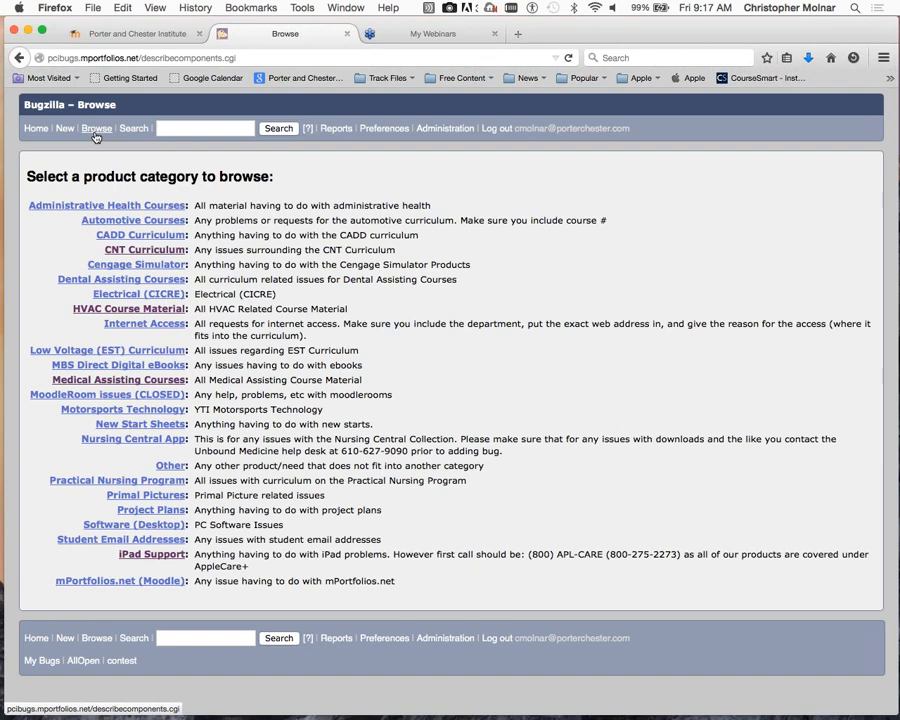
- Open bug 4223 from the HVACR214 - Electrical for Oil bug list under HVAC Course Material
click(96, 312)
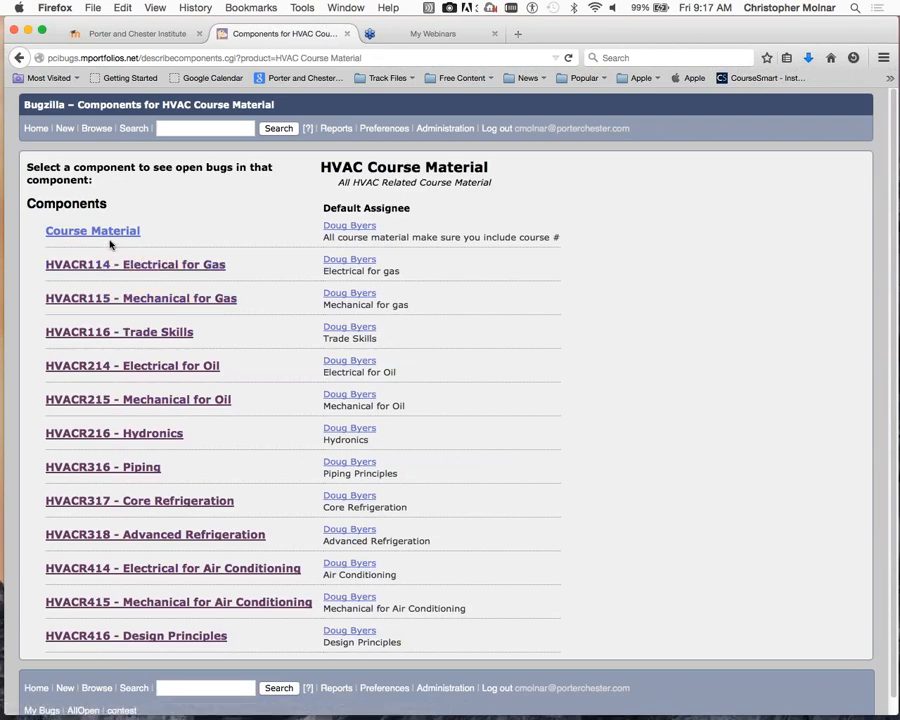
click(130, 366)
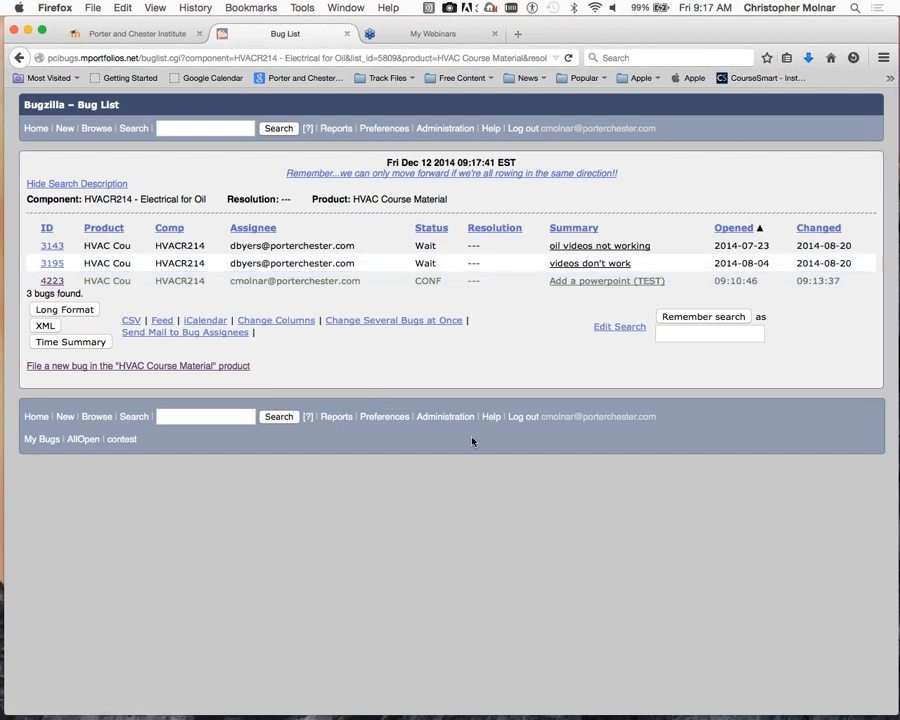
click(53, 283)
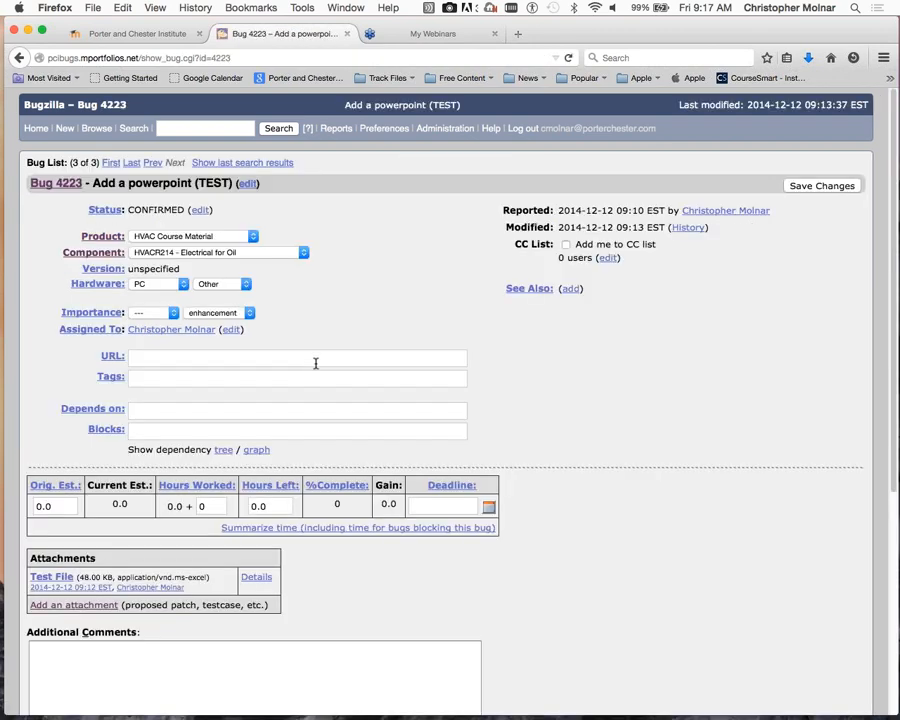
- Change bug 4223's status to RESOLVED and its resolution to FIXED
scroll(315, 363, down, 3)
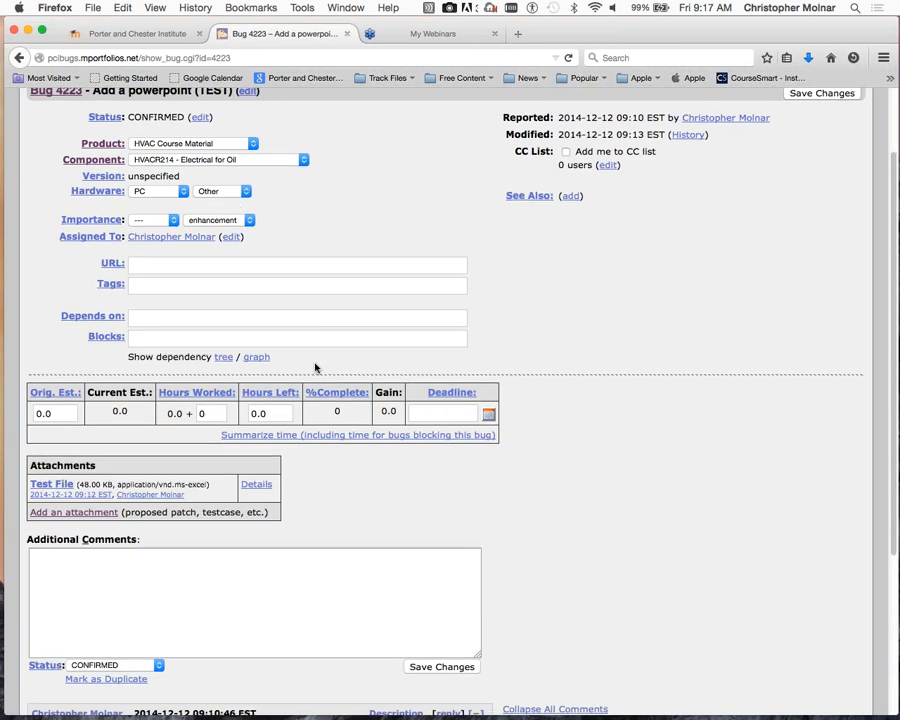
click(64, 554)
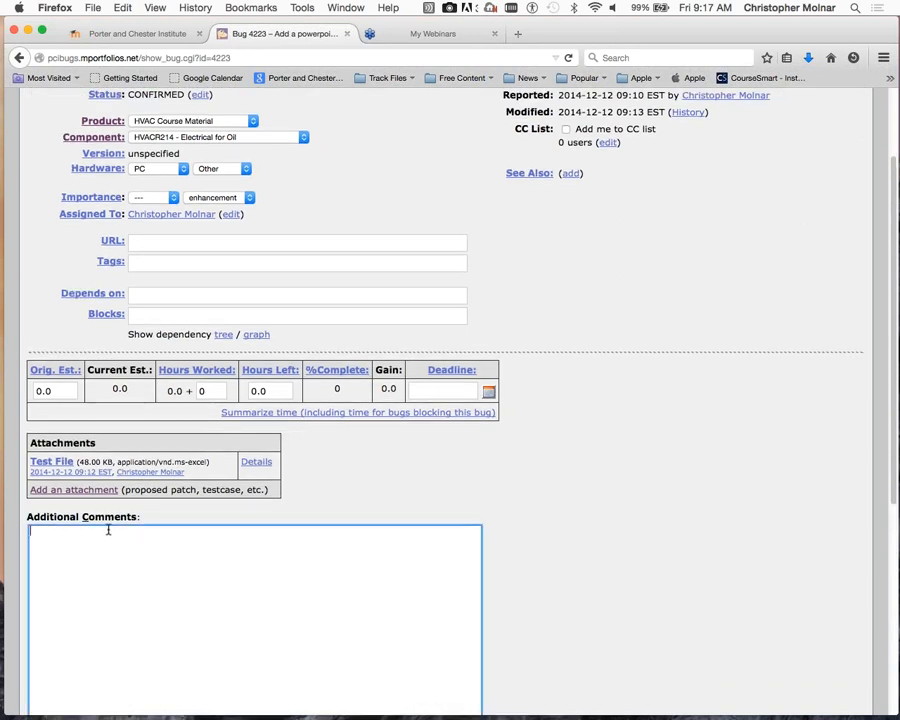
scroll(123, 514, down, 3)
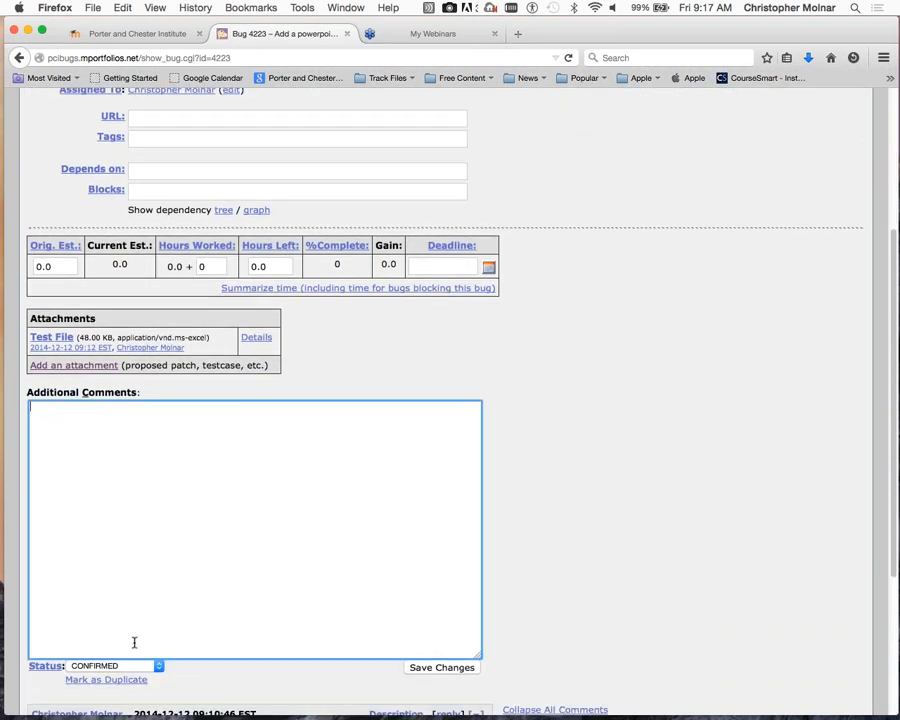
click(132, 666)
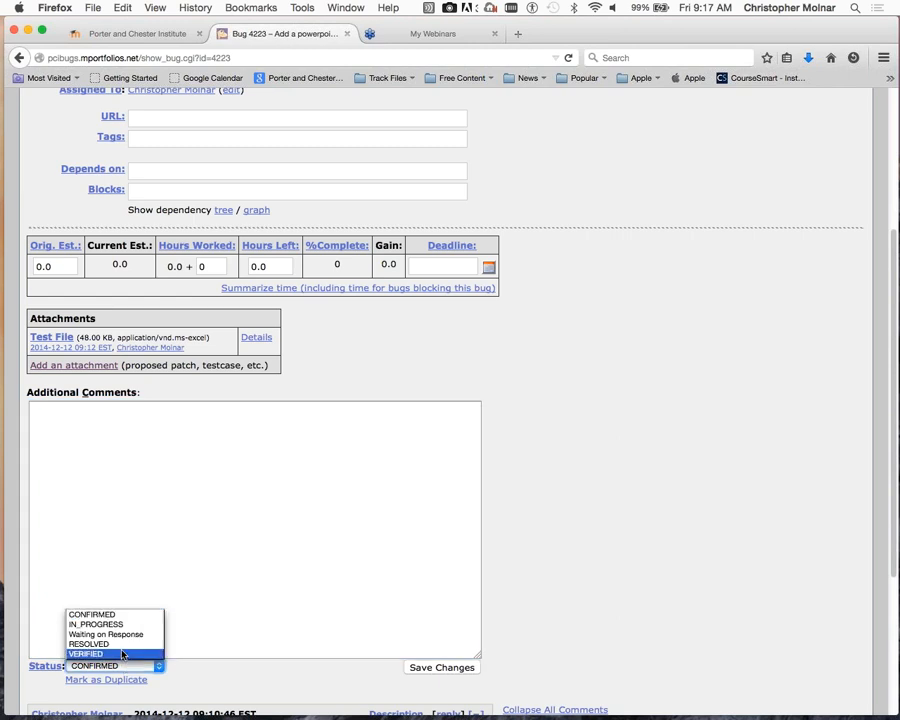
click(120, 644)
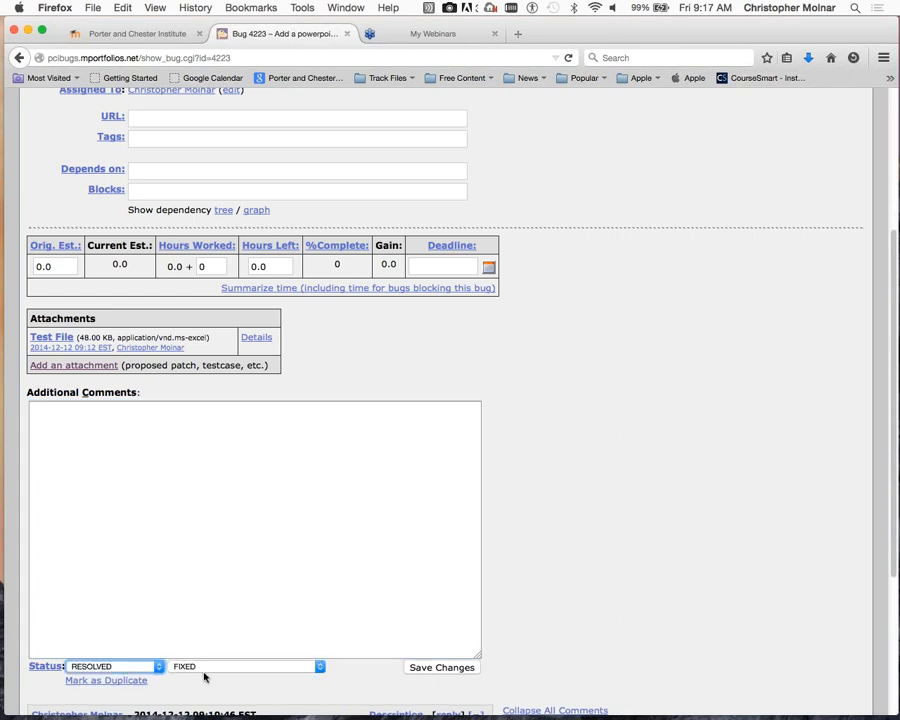
click(319, 667)
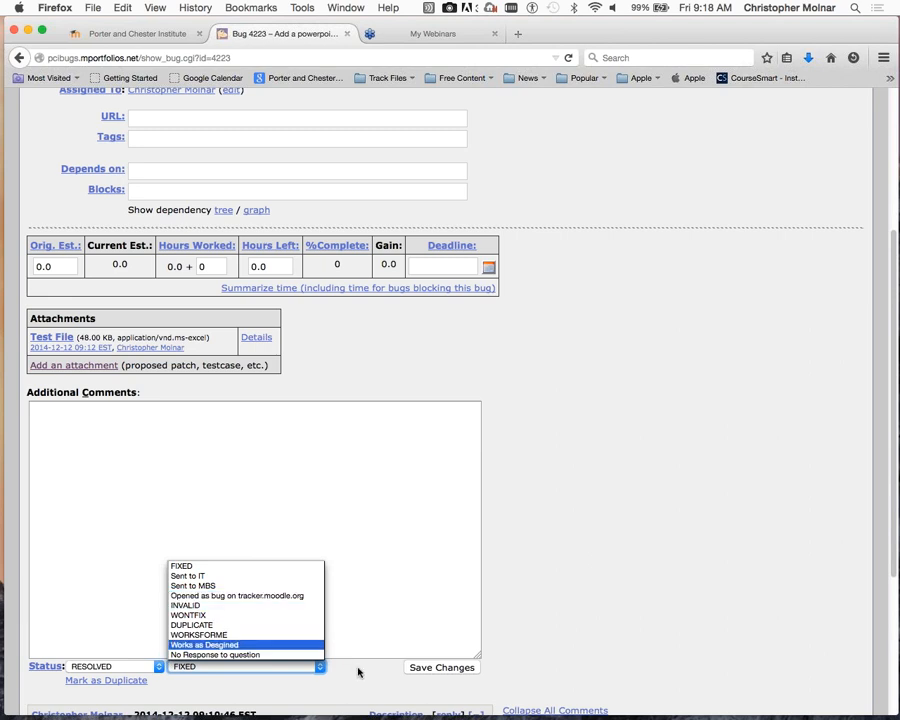
click(232, 576)
click(245, 666)
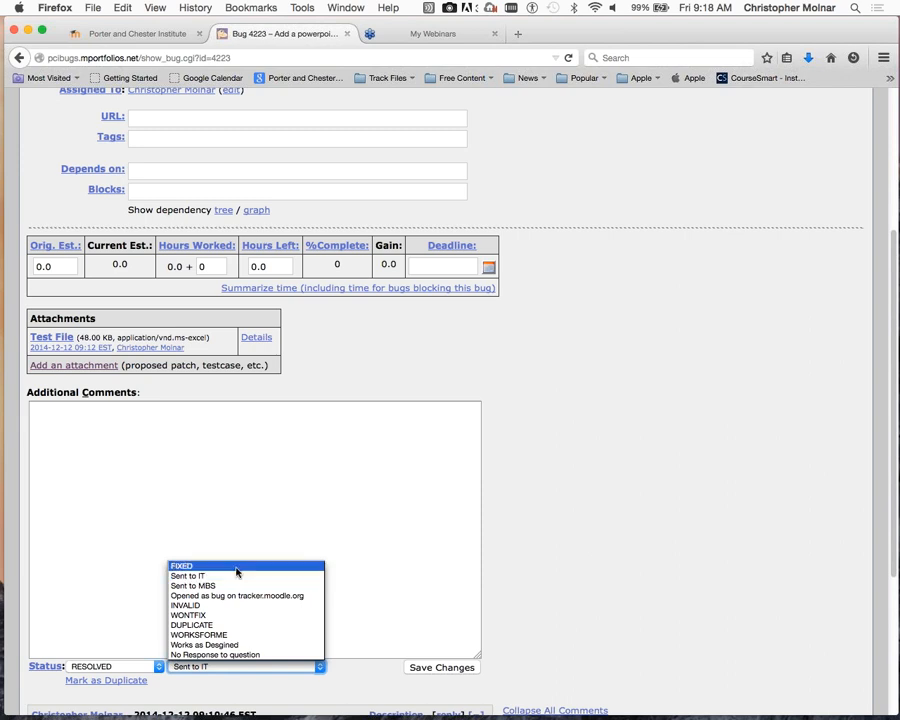
click(236, 567)
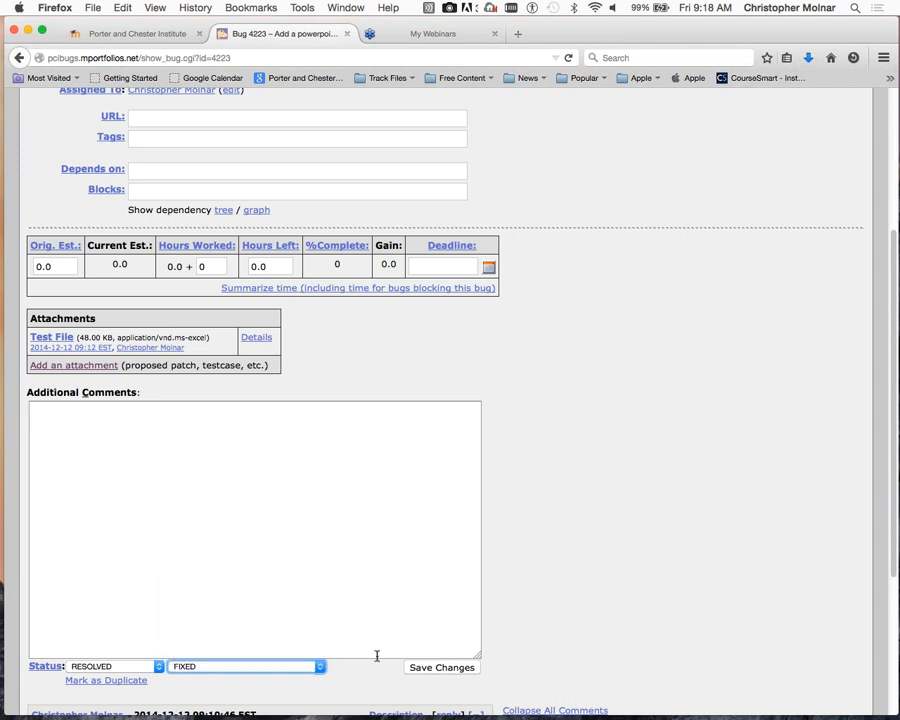
- Save bug 4223 and confirm the HVACR214 open-bug list now shows only 2 bugs
click(442, 667)
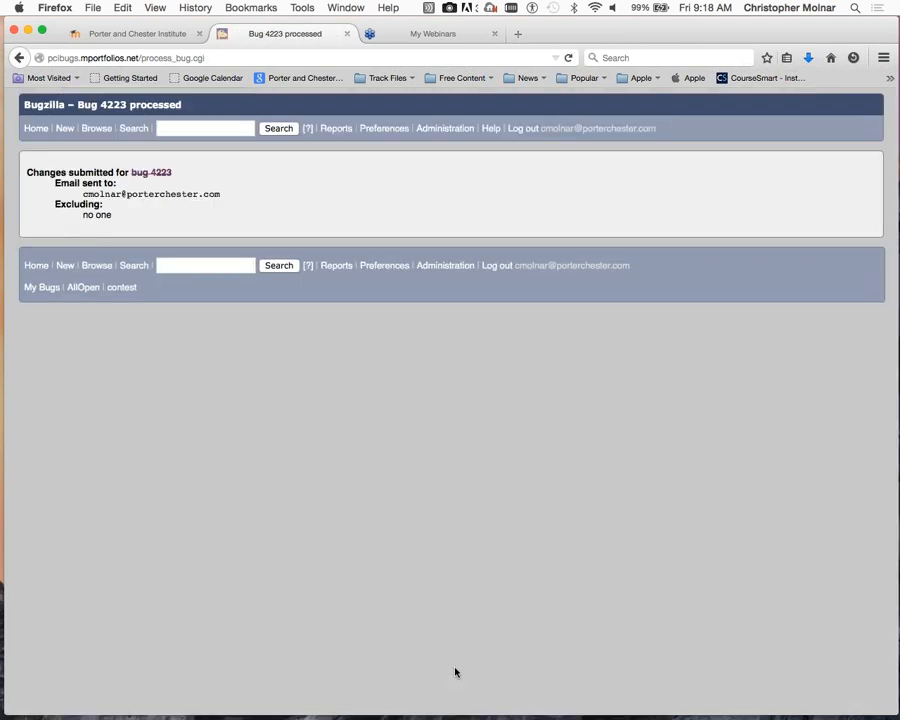
click(96, 130)
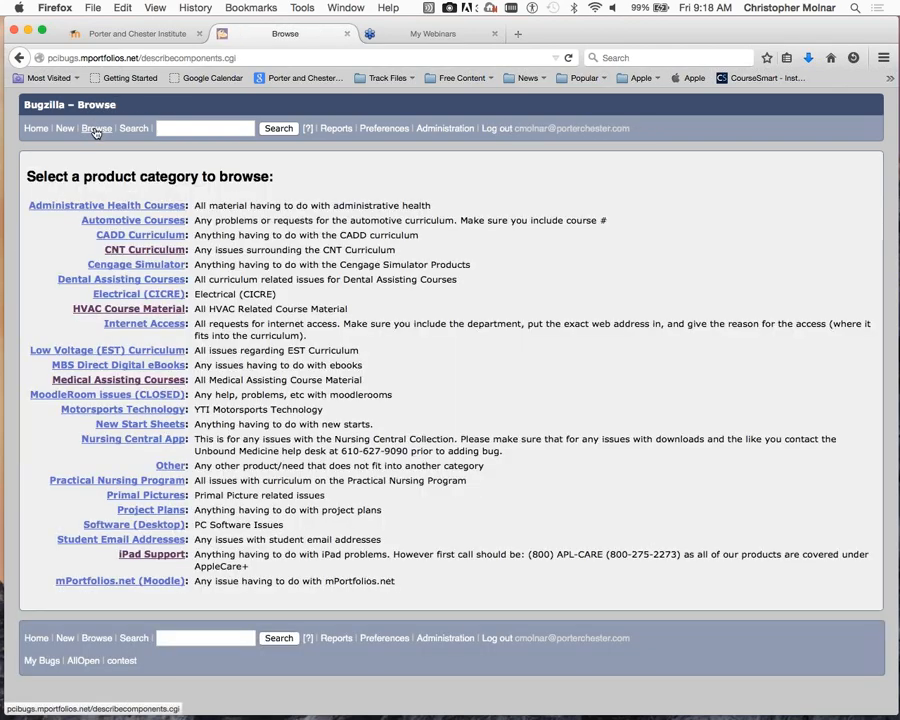
click(141, 312)
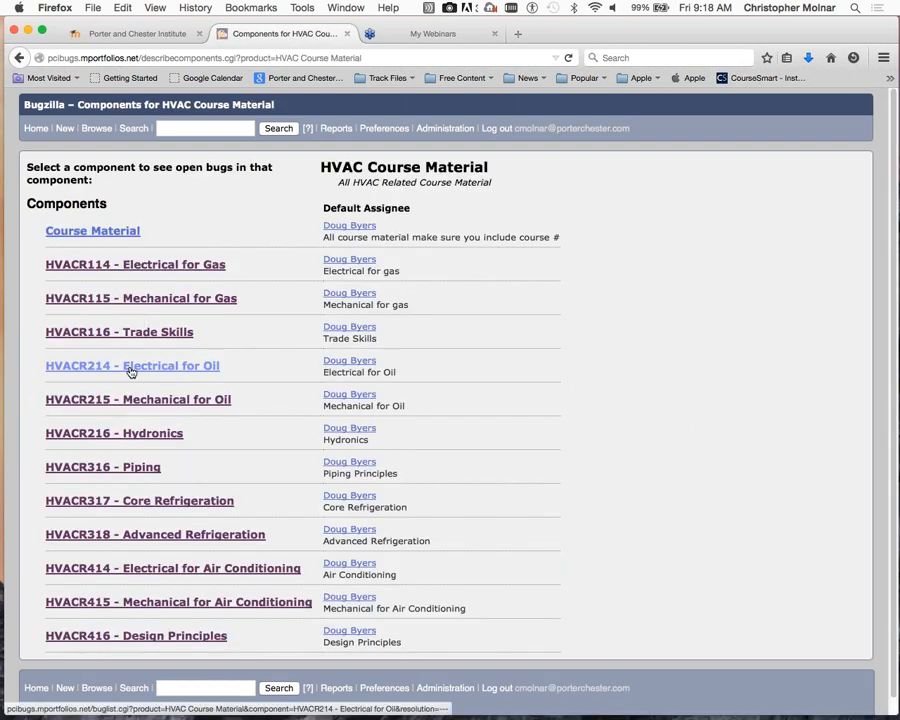
click(134, 367)
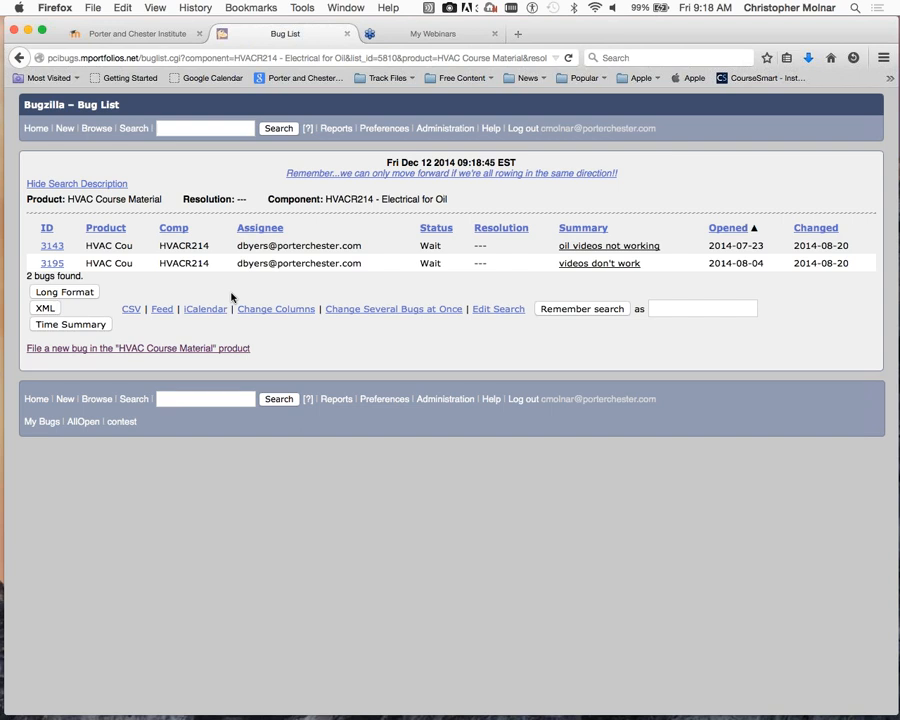
click(90, 131)
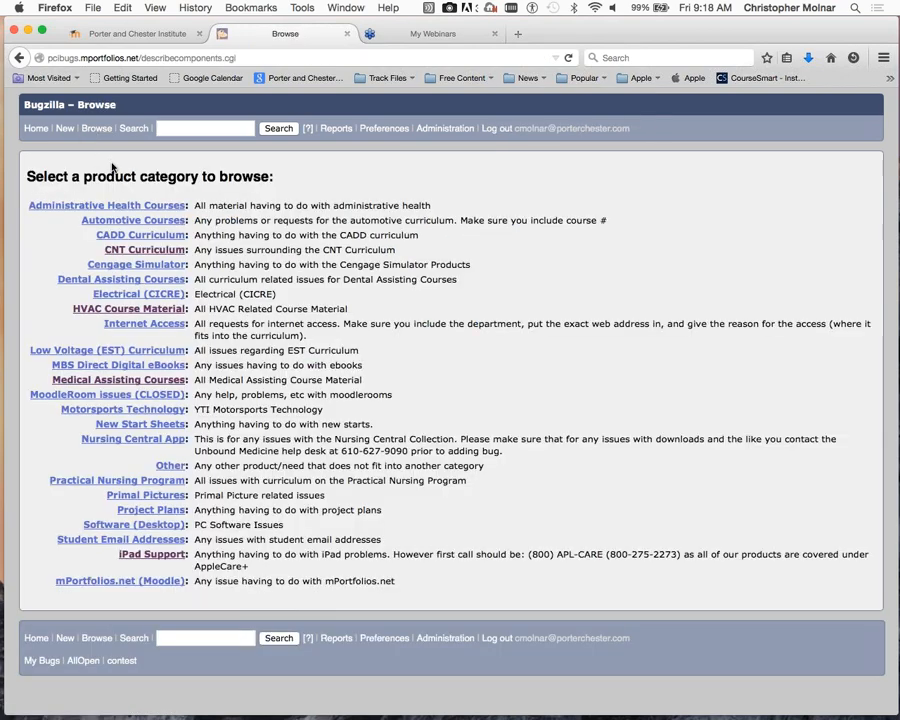
click(143, 222)
click(126, 231)
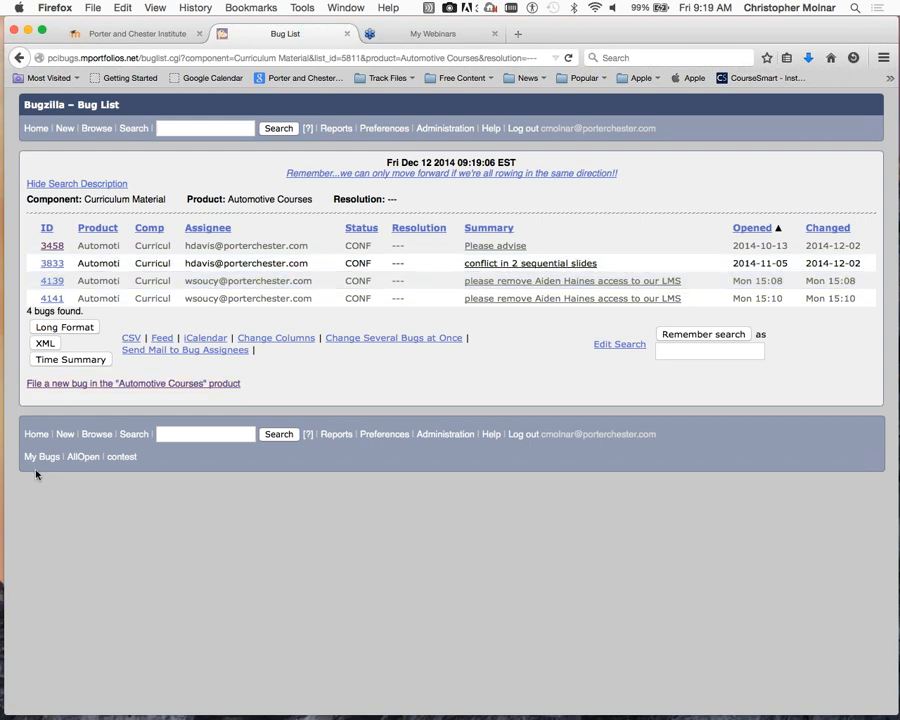
click(97, 132)
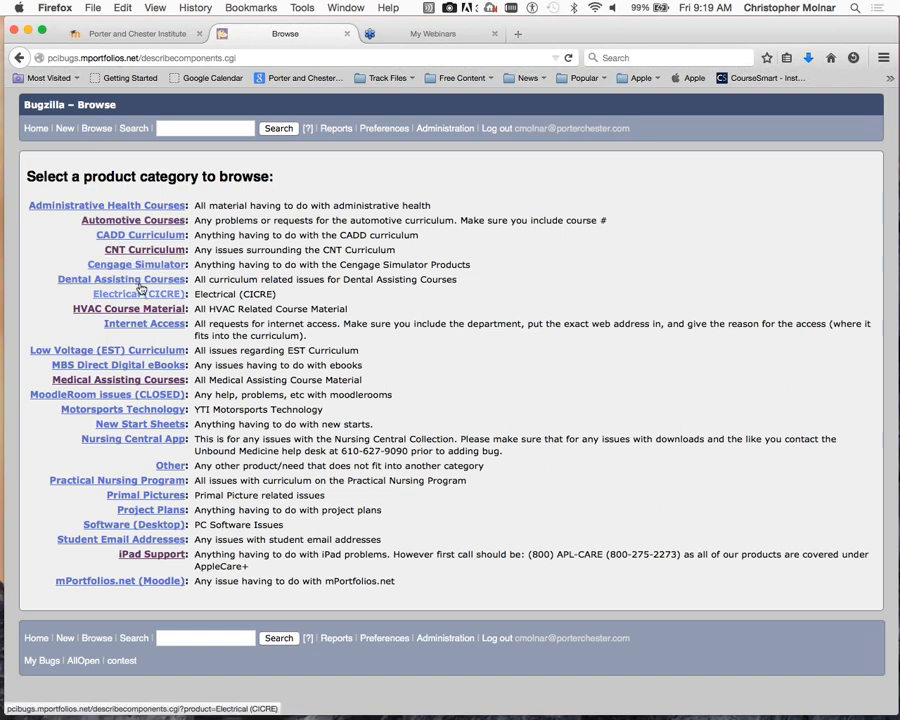
- Open Dental Assisting Courses and its Curriculum Issues component's bug list
click(139, 280)
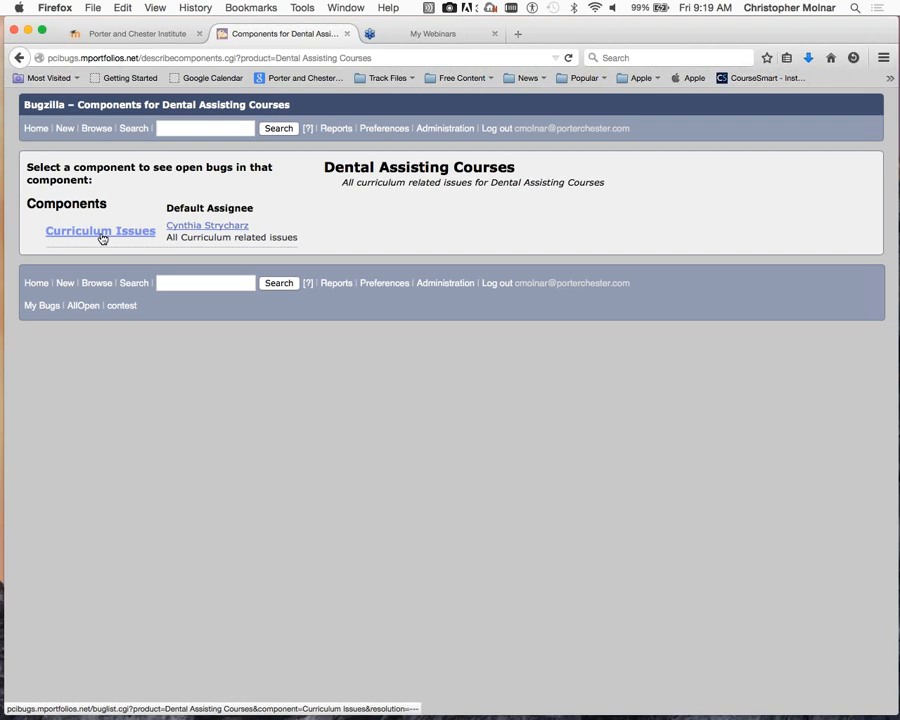
click(102, 234)
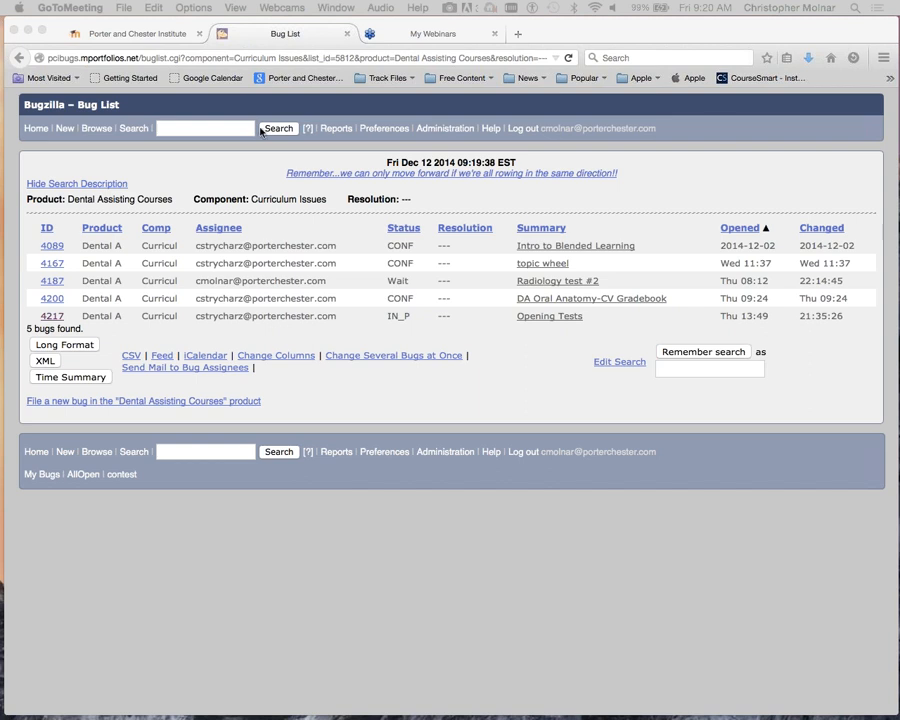
click(50, 316)
click(52, 318)
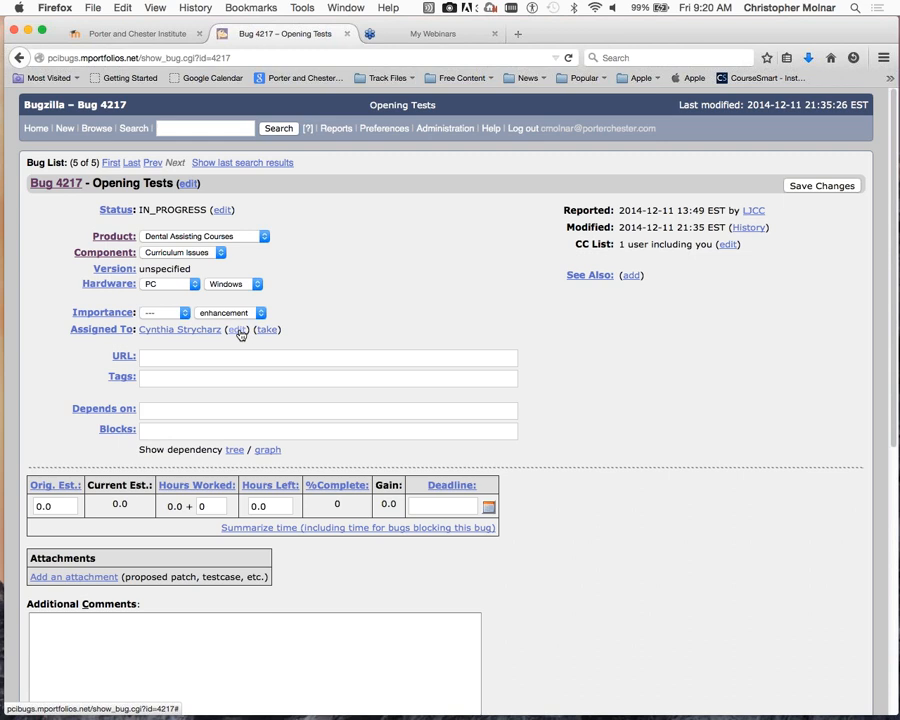
click(238, 331)
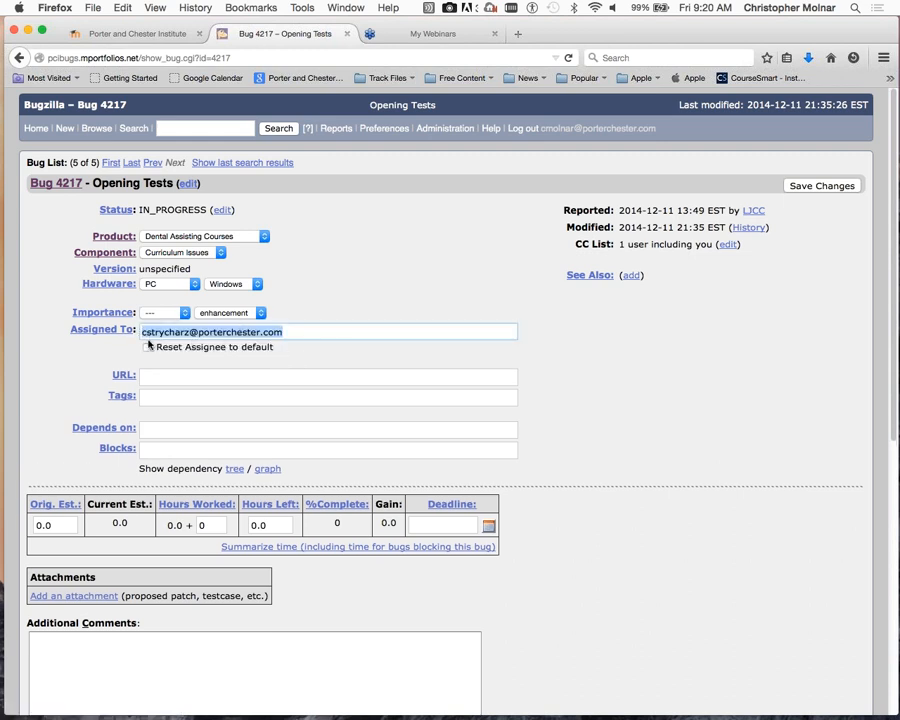
click(714, 353)
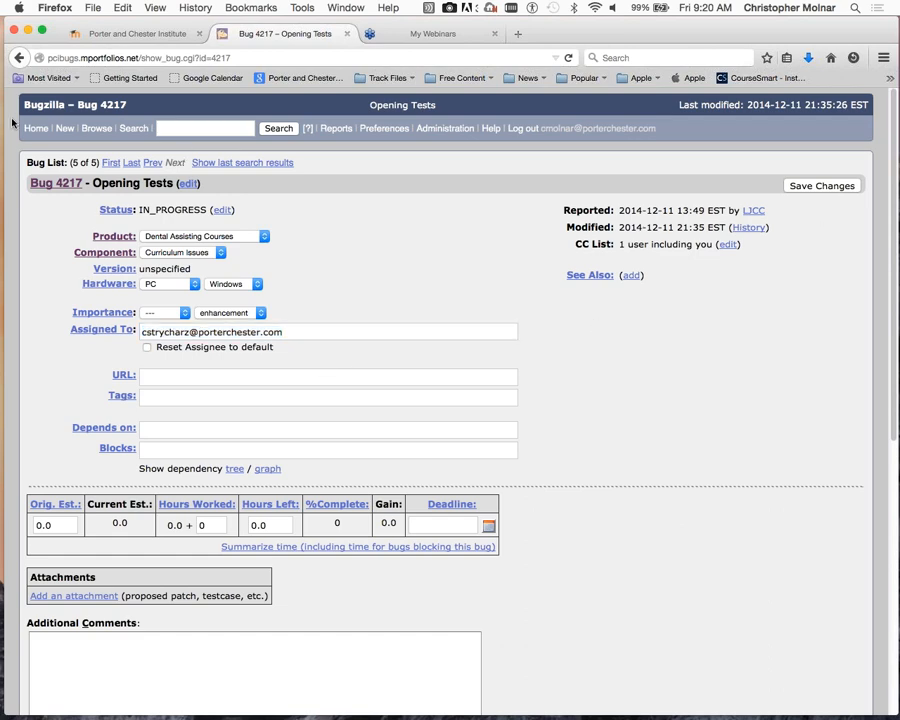
click(17, 57)
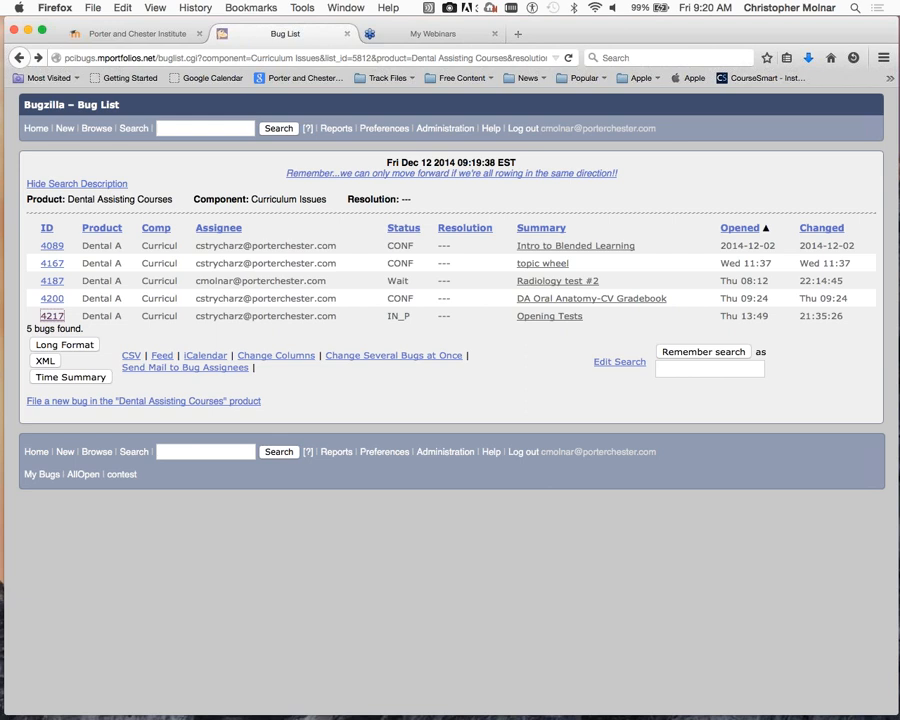
- Return from the meeting app to Firefox and open Bugzilla's Simple Search page
key(super+Tab)
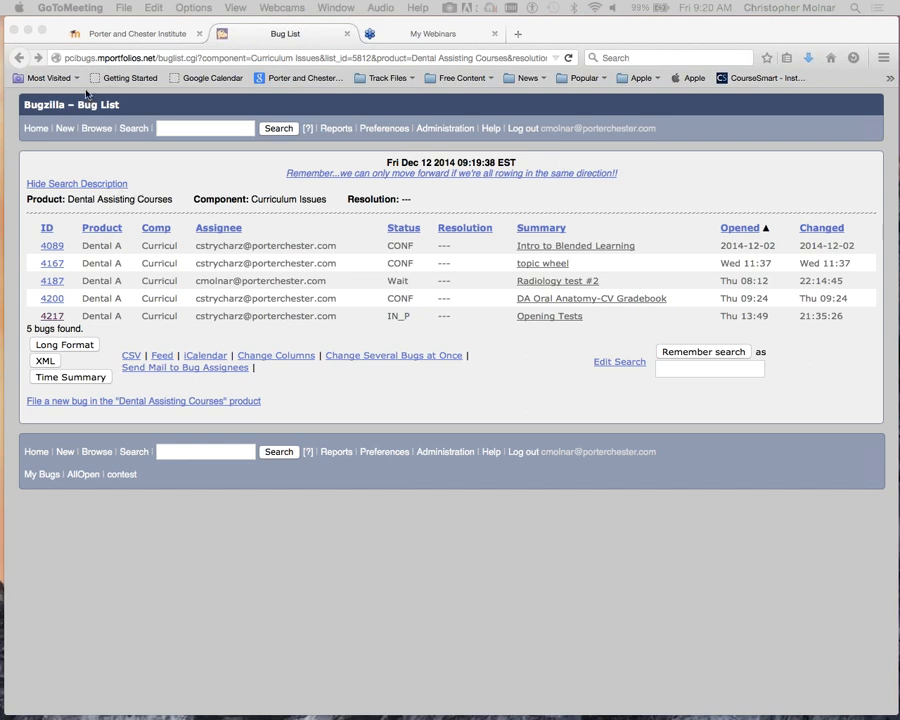
click(135, 131)
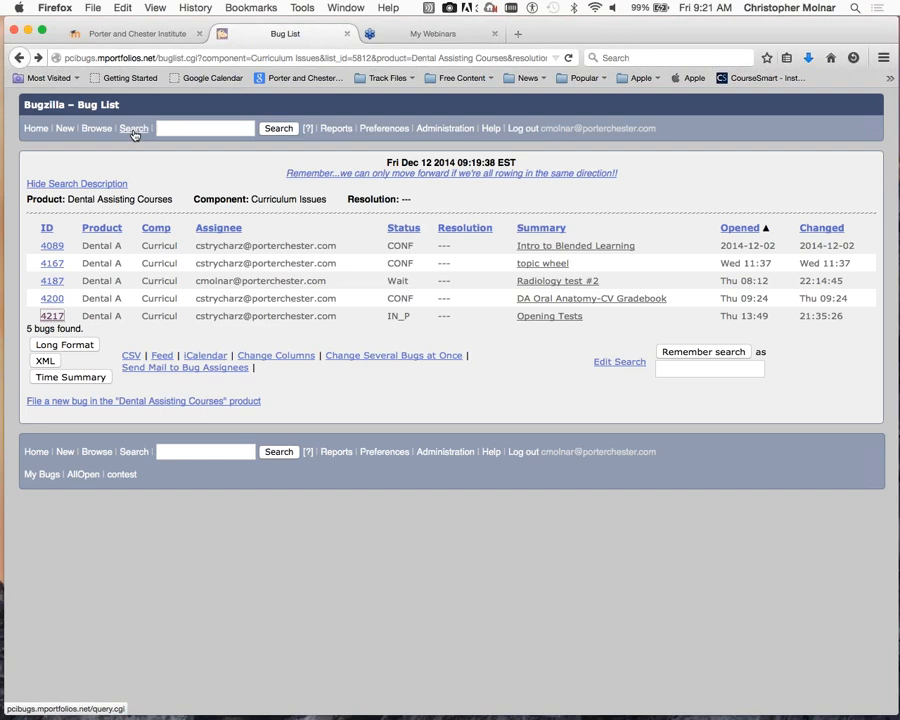
click(134, 129)
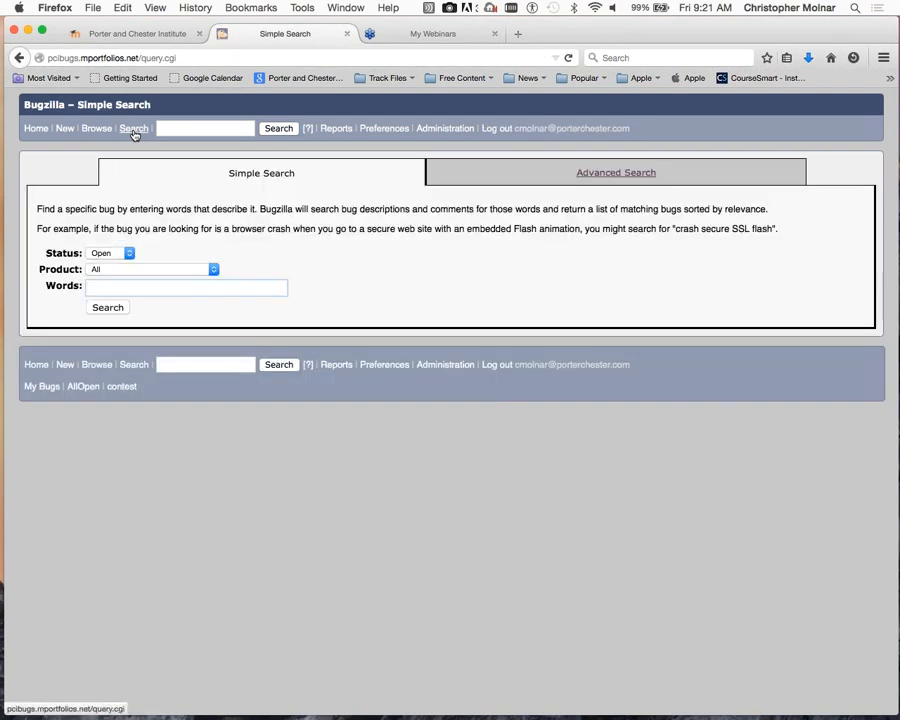
click(115, 287)
click(115, 288)
text(sell)
key(BackSpace)
key(BackSpace)
key(BackSpace)
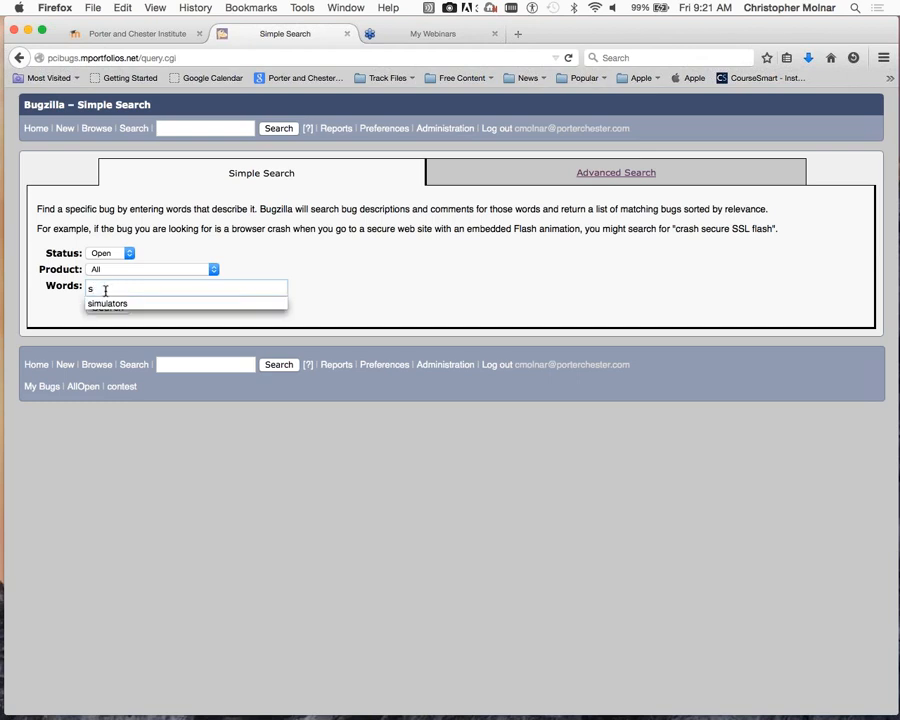
text(pe)
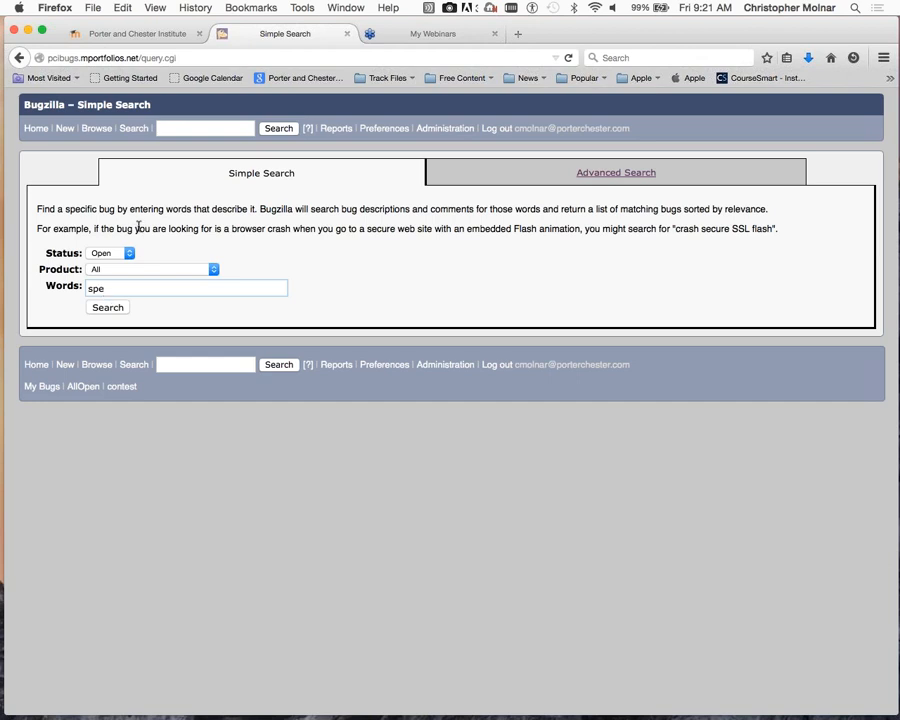
text(ll)
click(96, 310)
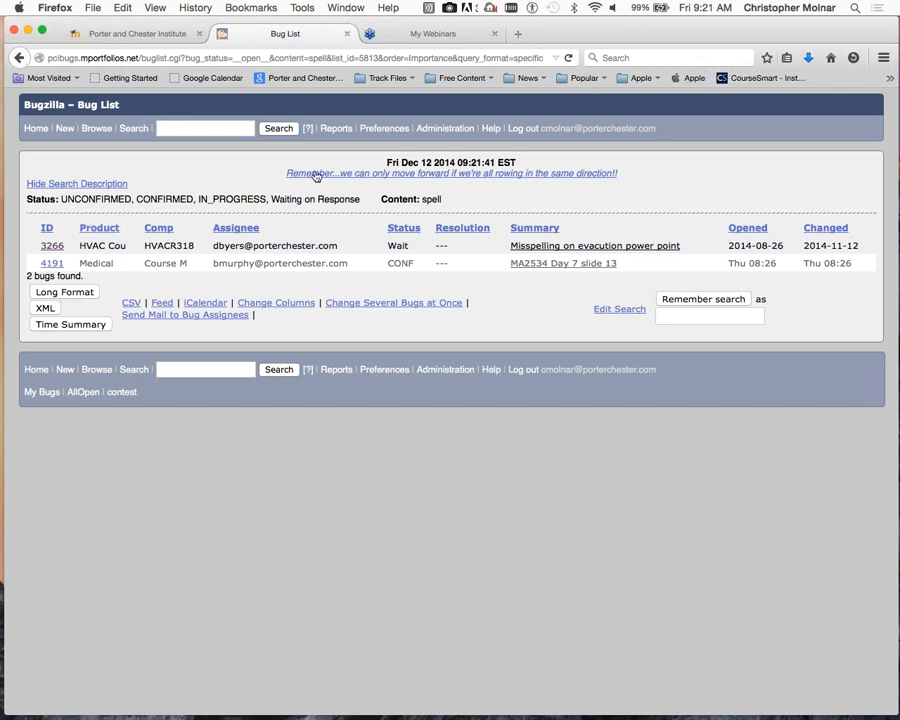
click(137, 131)
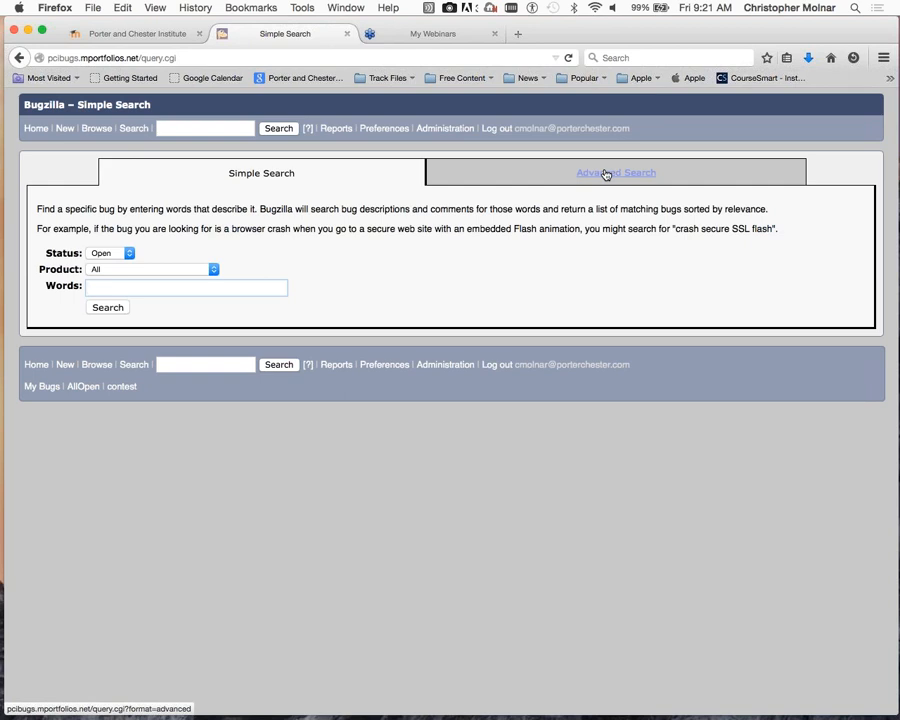
- Look up bug 4223 by number in Quick Search and start a new attachment on it
click(215, 133)
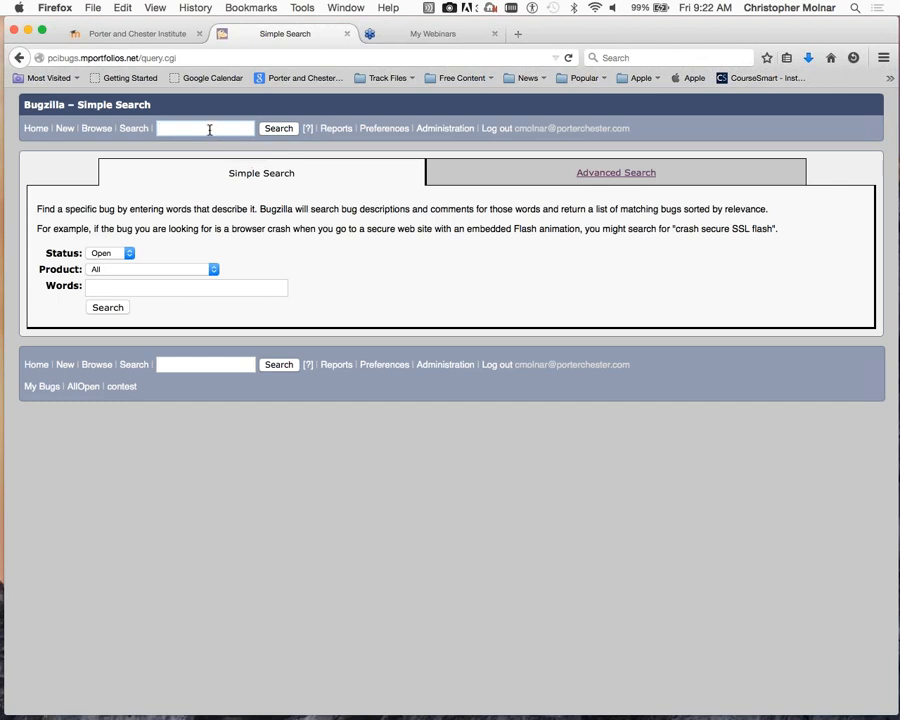
click(209, 130)
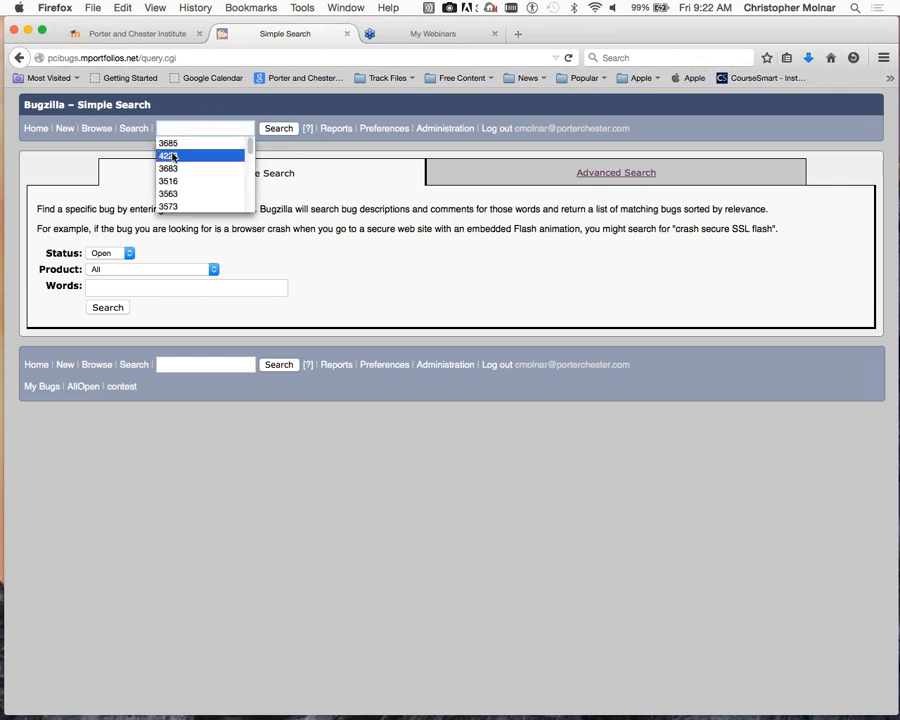
click(173, 156)
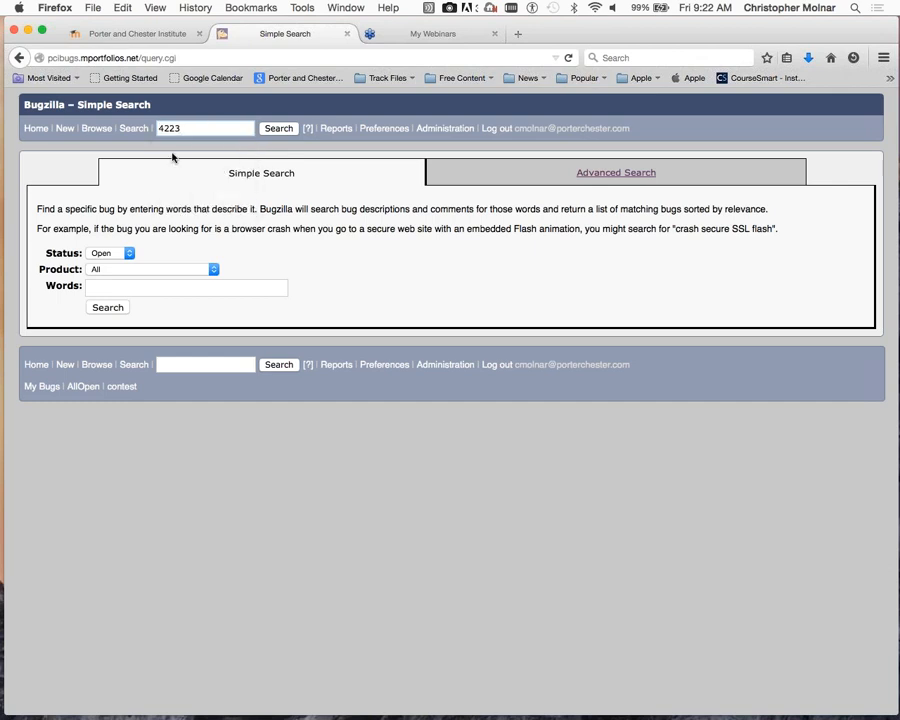
click(279, 129)
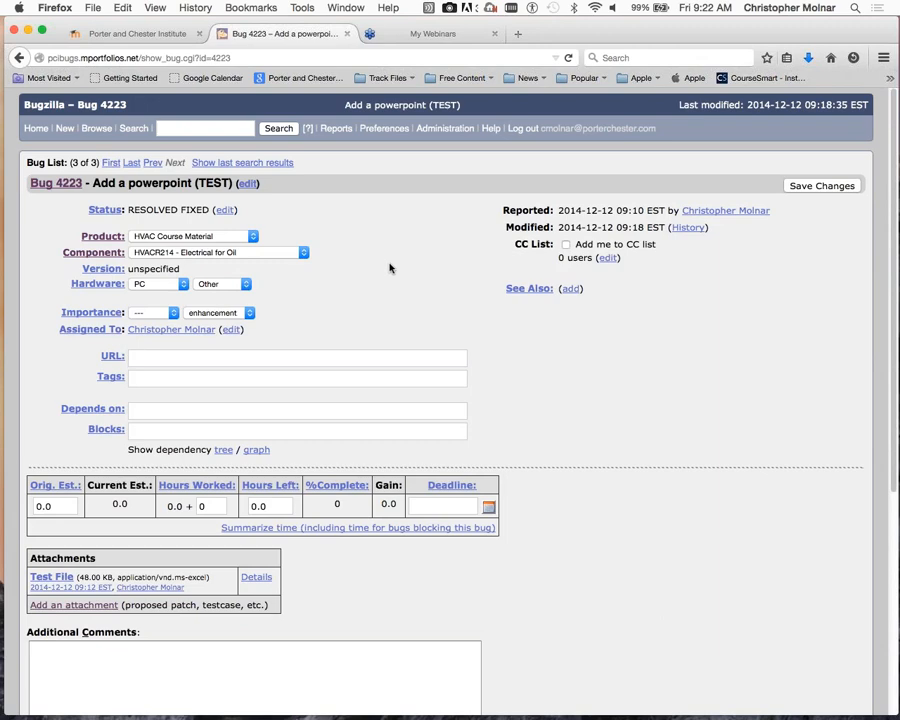
scroll(390, 268, down, 2)
scroll(390, 267, down, 4)
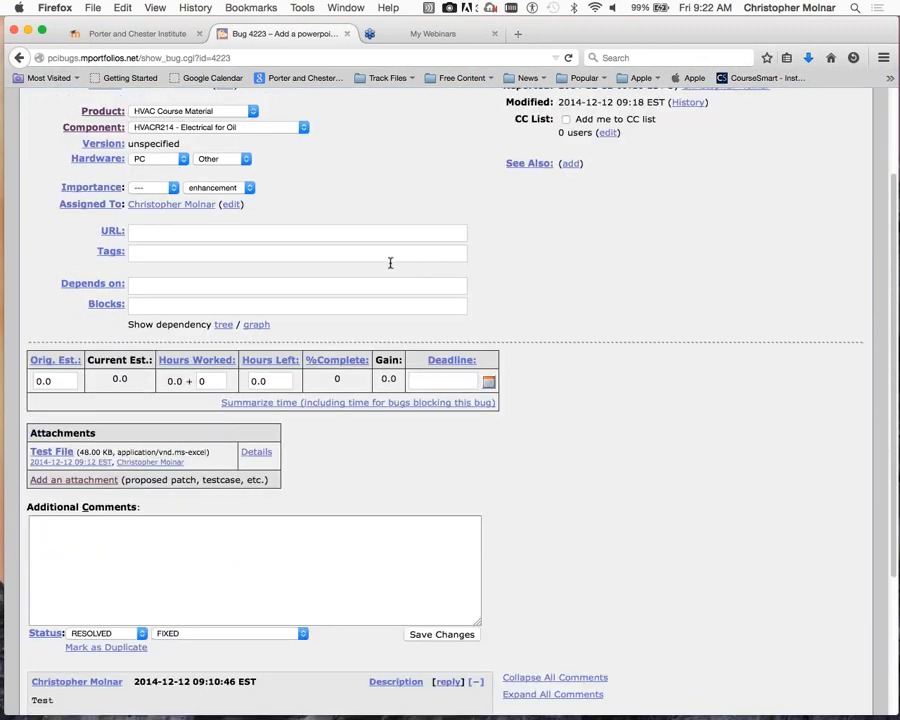
click(84, 479)
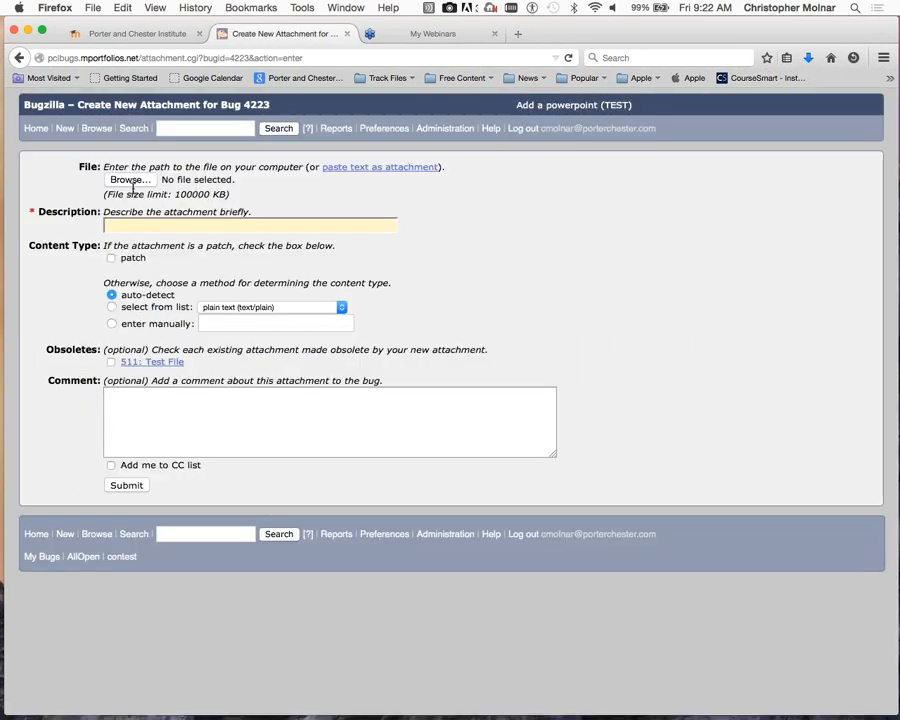
- Upload the Downloads JPEG photo to bug 4223 with the description 'Test File'
click(130, 179)
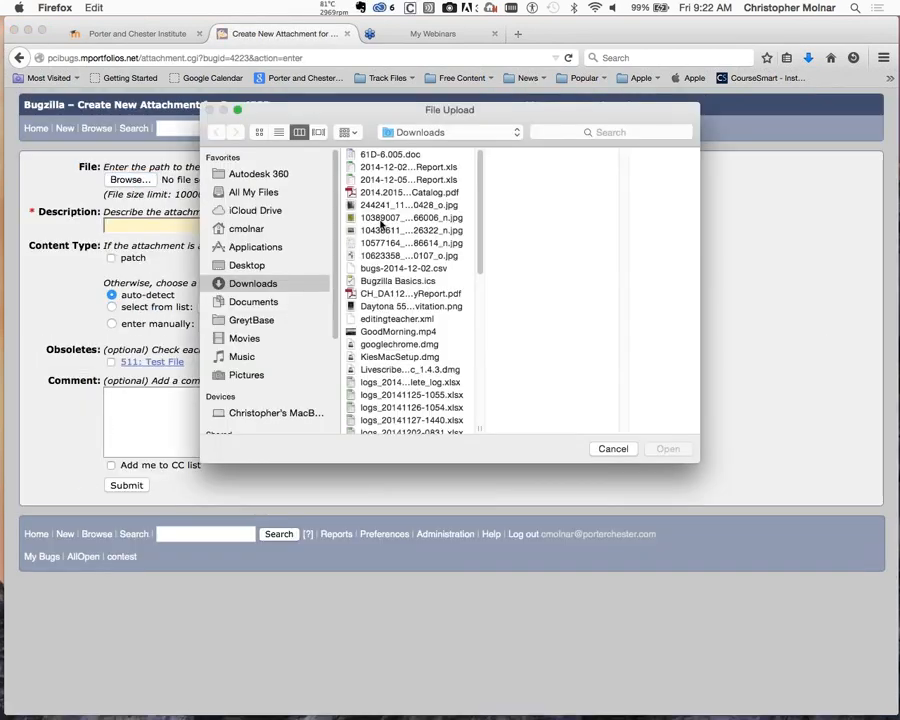
click(374, 217)
click(683, 452)
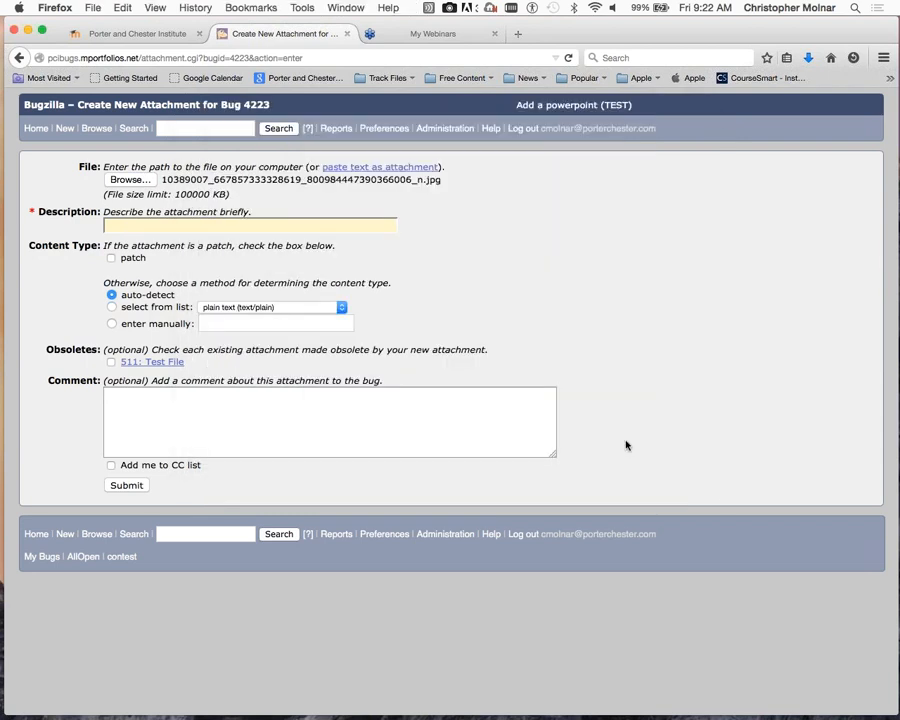
click(122, 228)
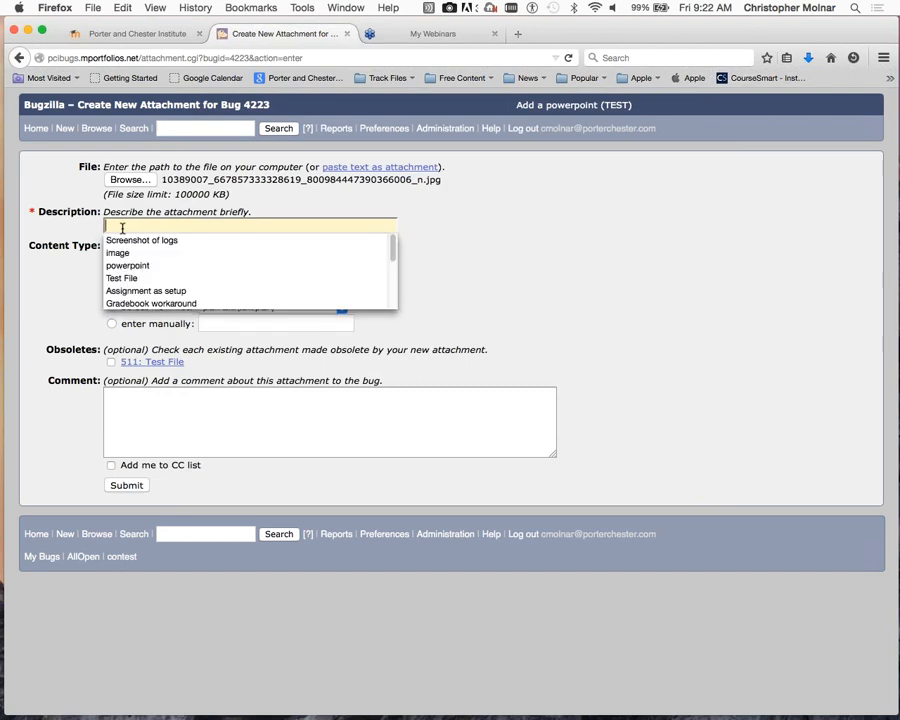
click(136, 278)
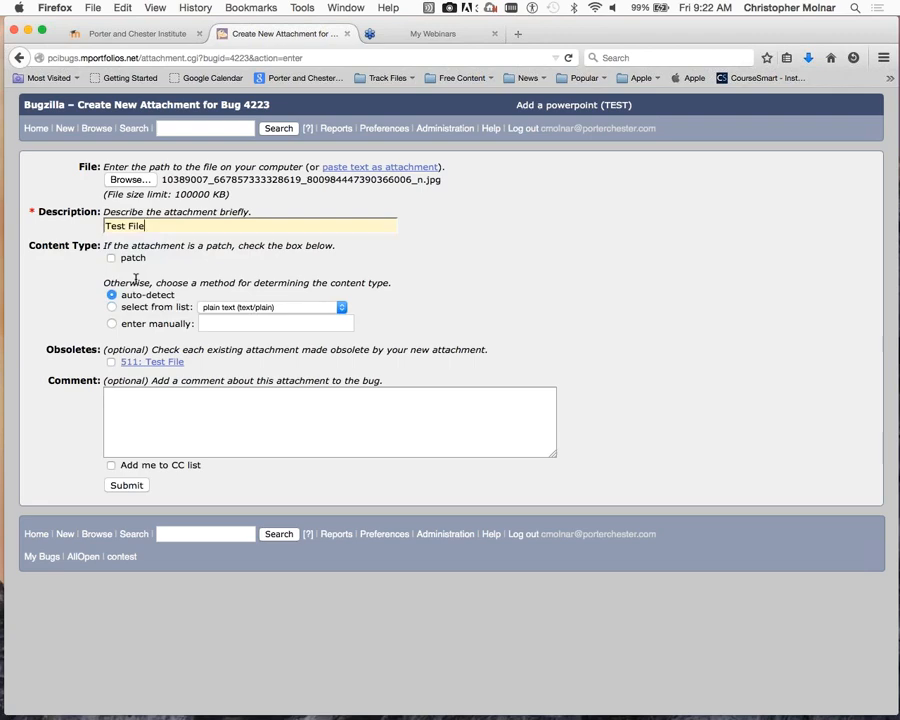
click(129, 487)
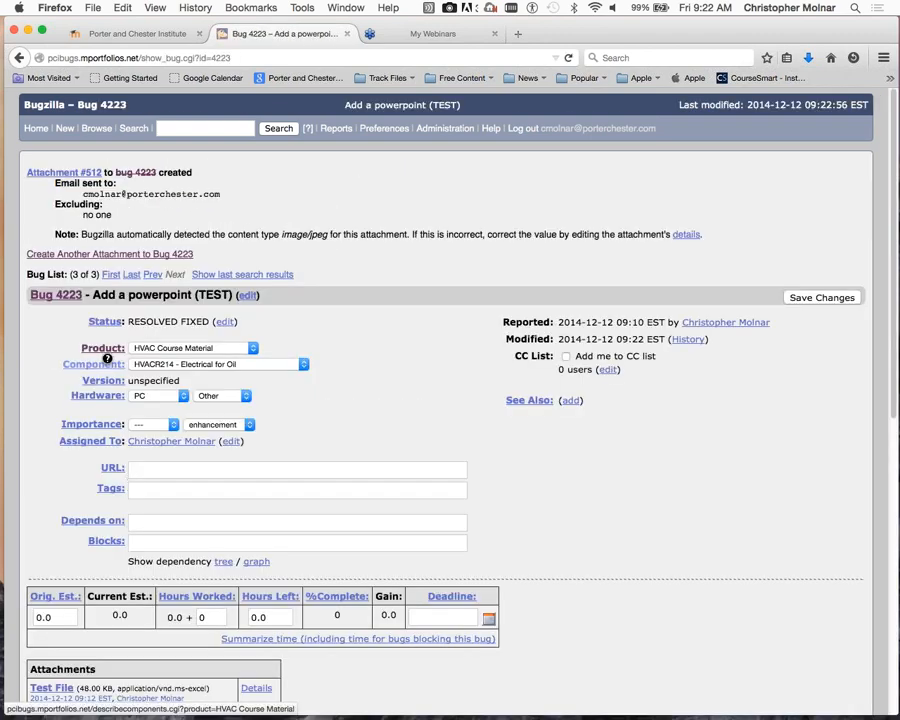
scroll(175, 445, down, 5)
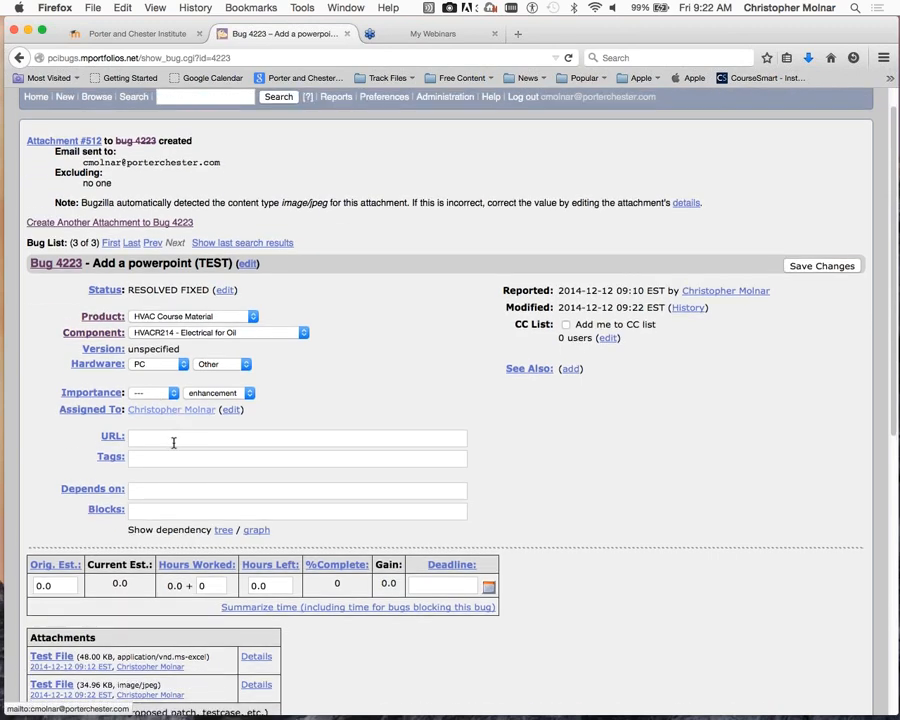